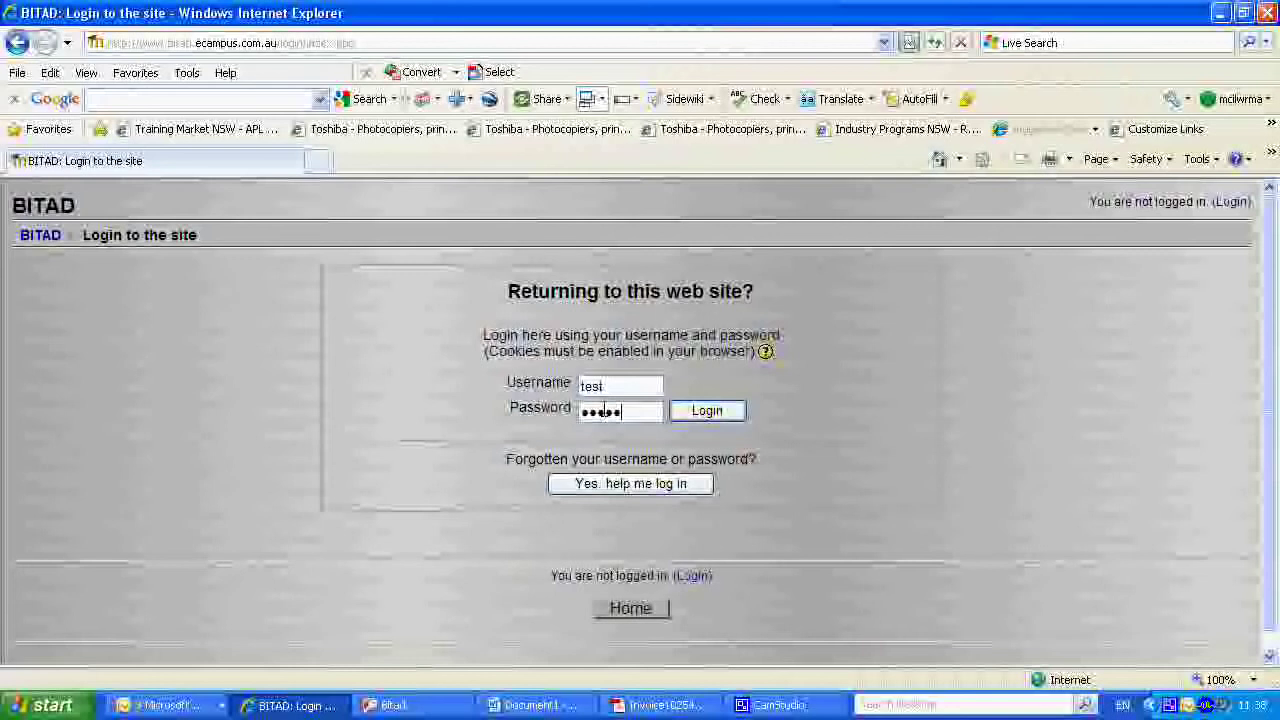
Step: Log in to the student site and switch the My courses page to editing mode
{"action": "left_click", "coordinate": [707, 410]}
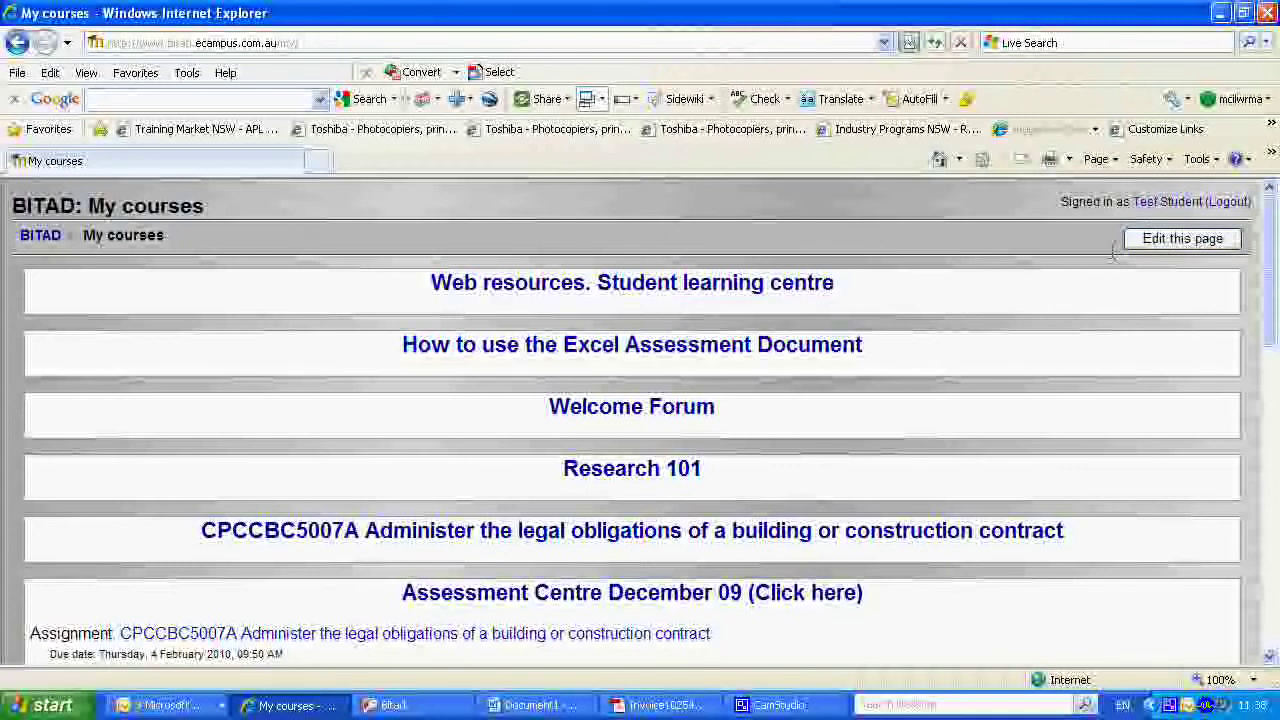
{"action": "left_click", "coordinate": [1165, 240]}
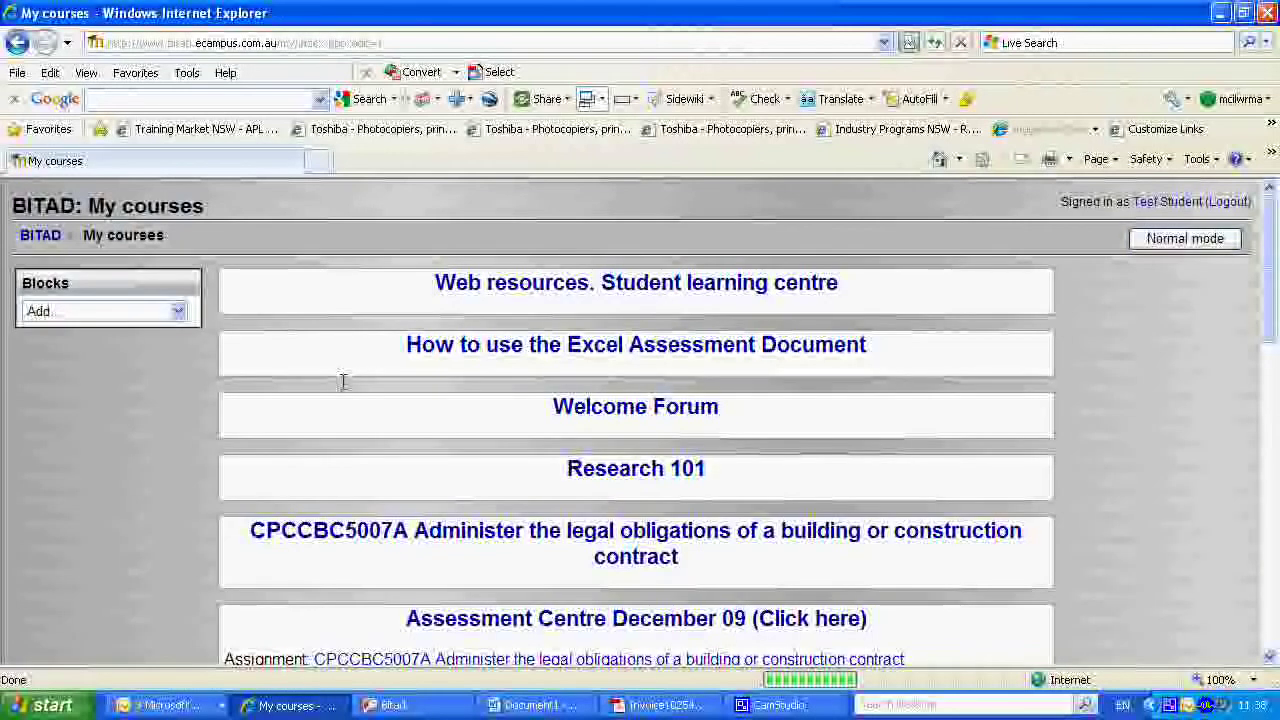
Step: Add the Calendar, Online Users and Courses blocks to the My courses page
{"action": "left_click", "coordinate": [177, 311]}
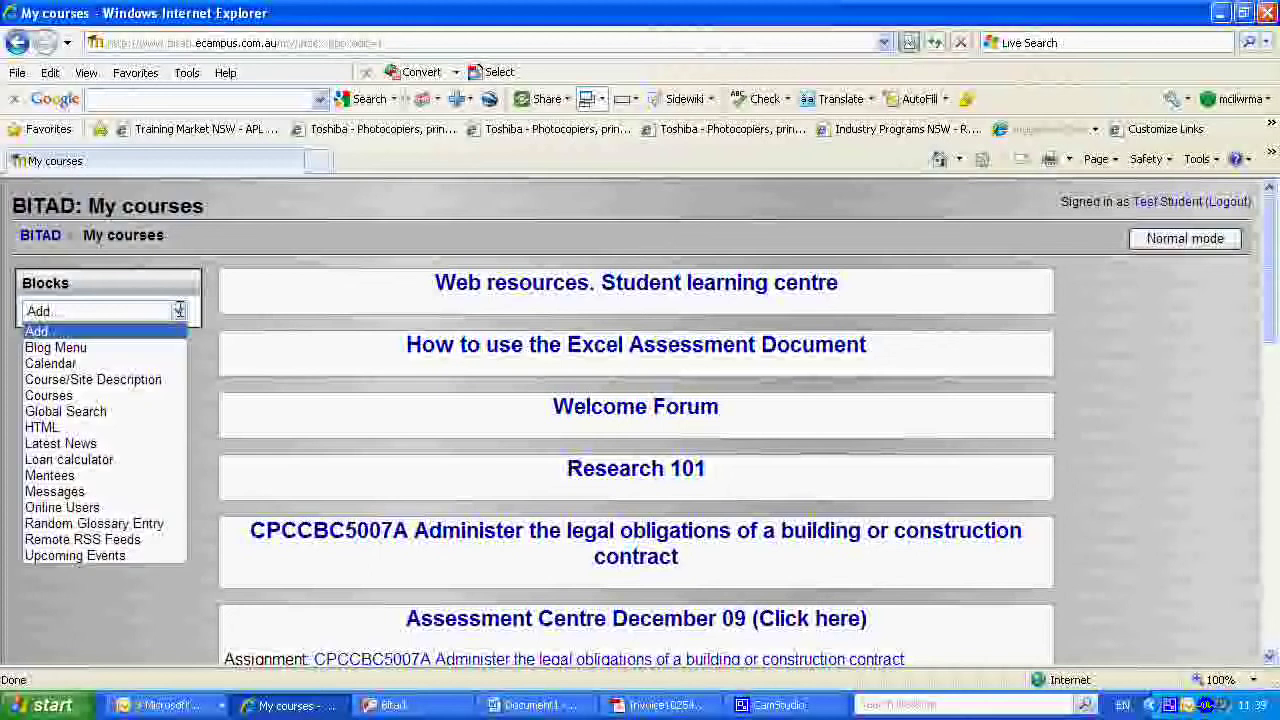
{"action": "left_click", "coordinate": [148, 364]}
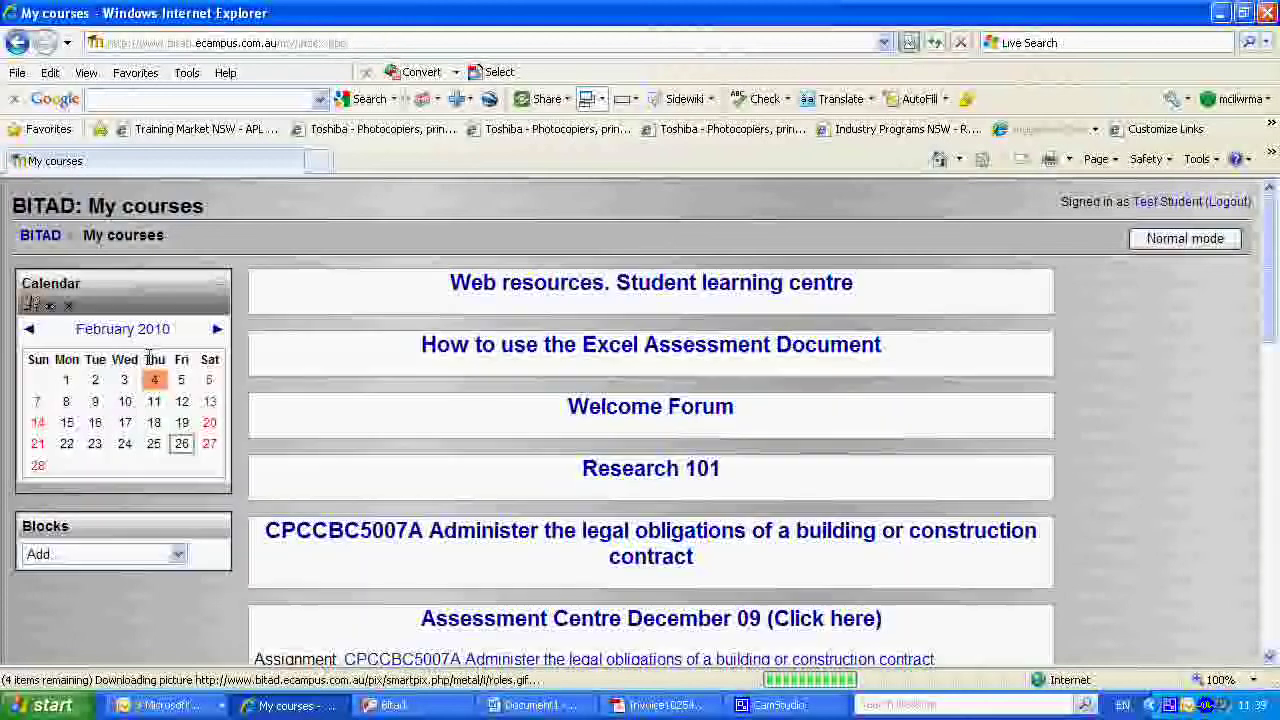
{"action": "left_click", "coordinate": [172, 548]}
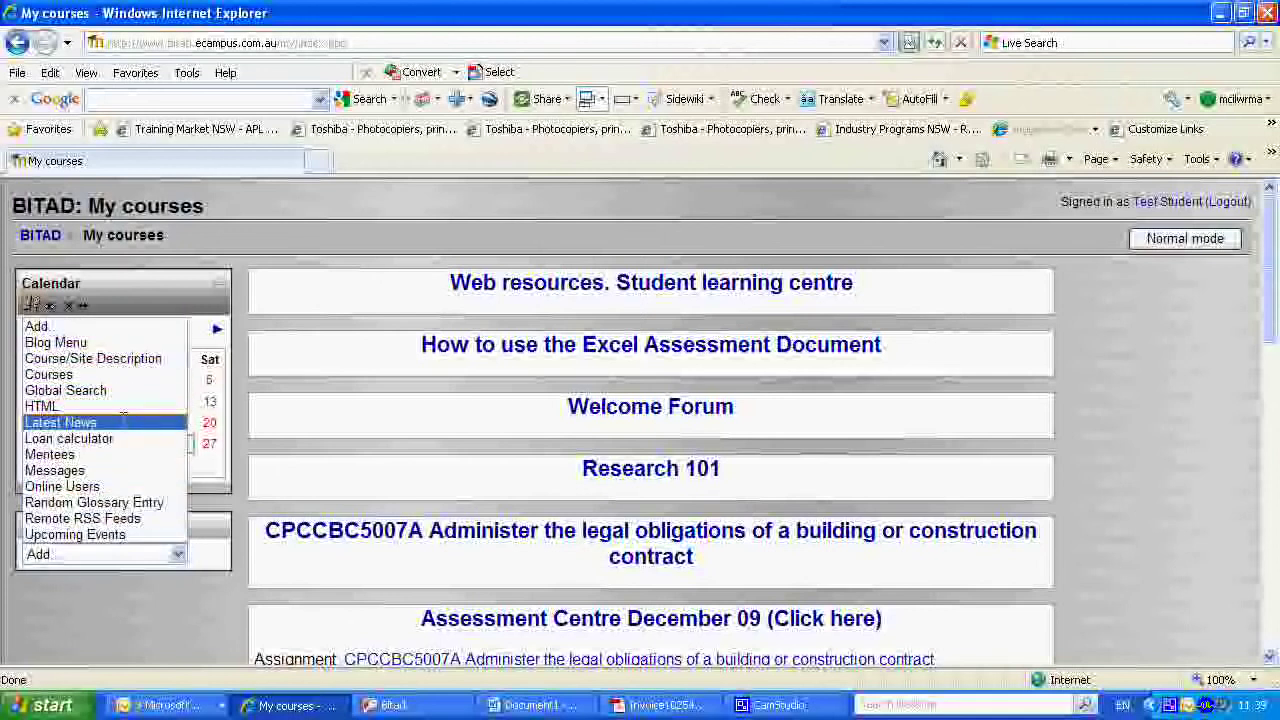
{"action": "left_click", "coordinate": [110, 486]}
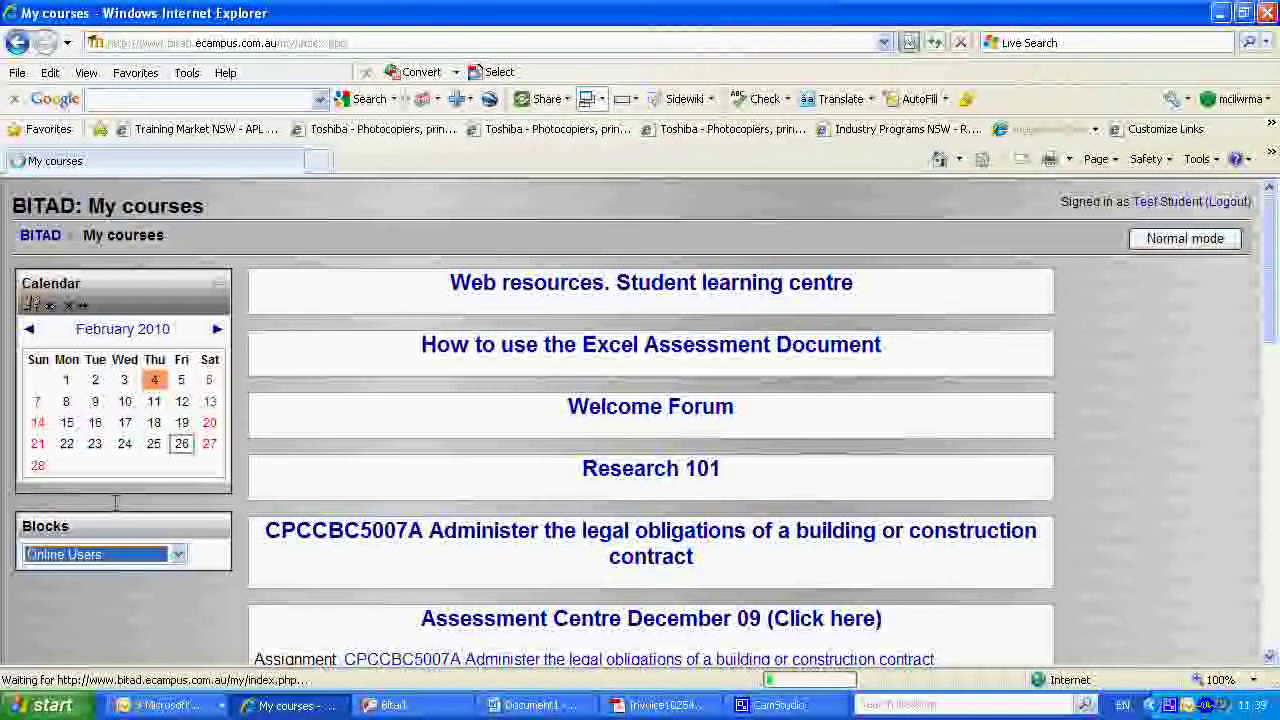
{"action": "scroll", "coordinate": [140, 500], "scroll_direction": "down", "scroll_amount": 3}
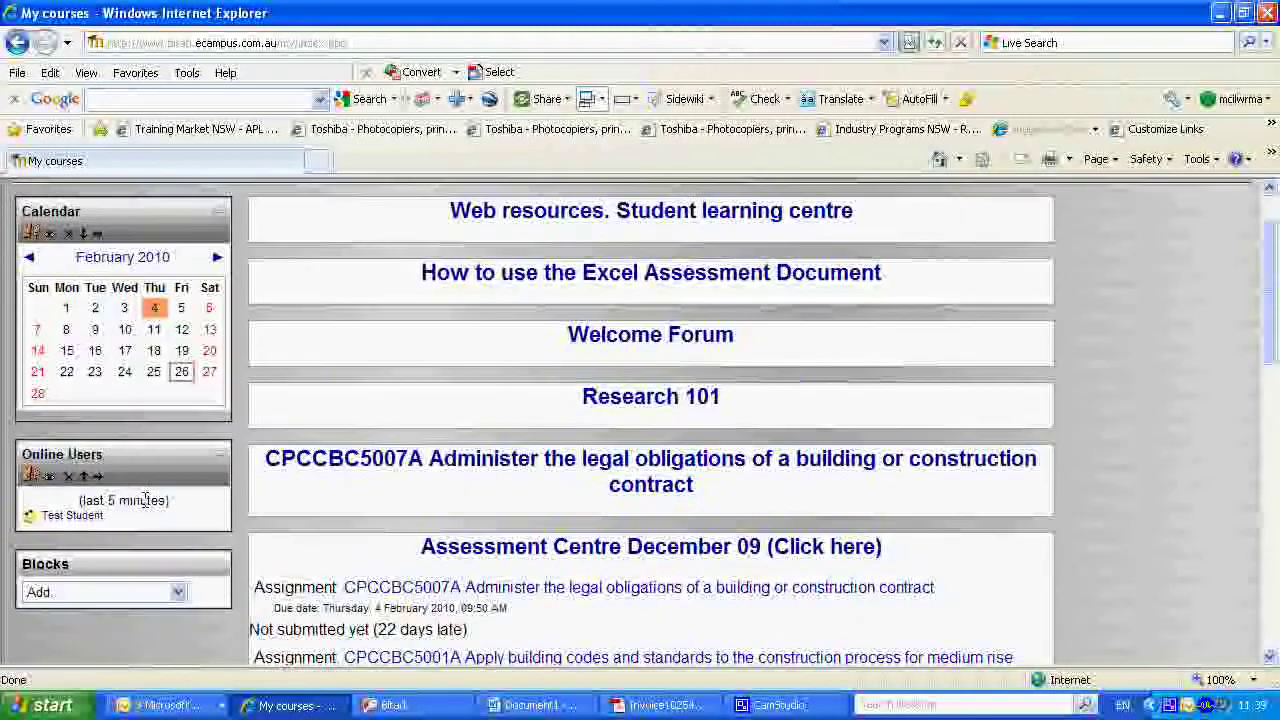
{"action": "left_click", "coordinate": [177, 520]}
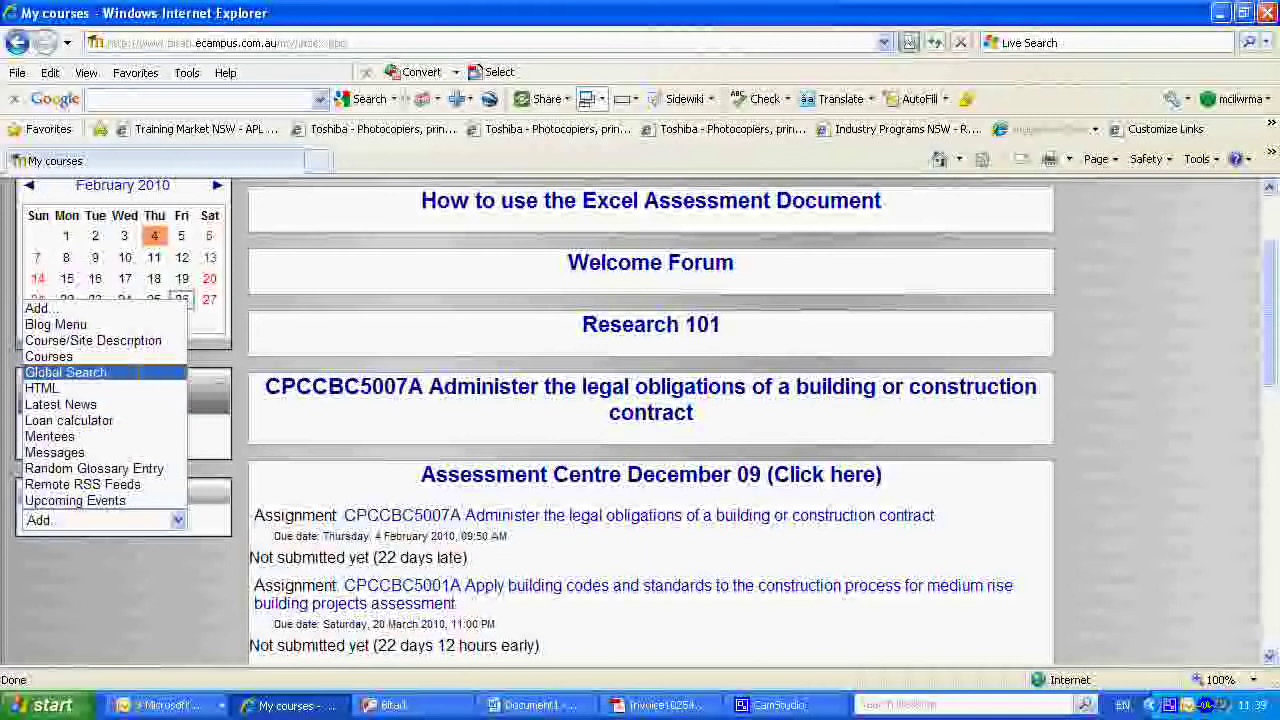
{"action": "left_click", "coordinate": [131, 357]}
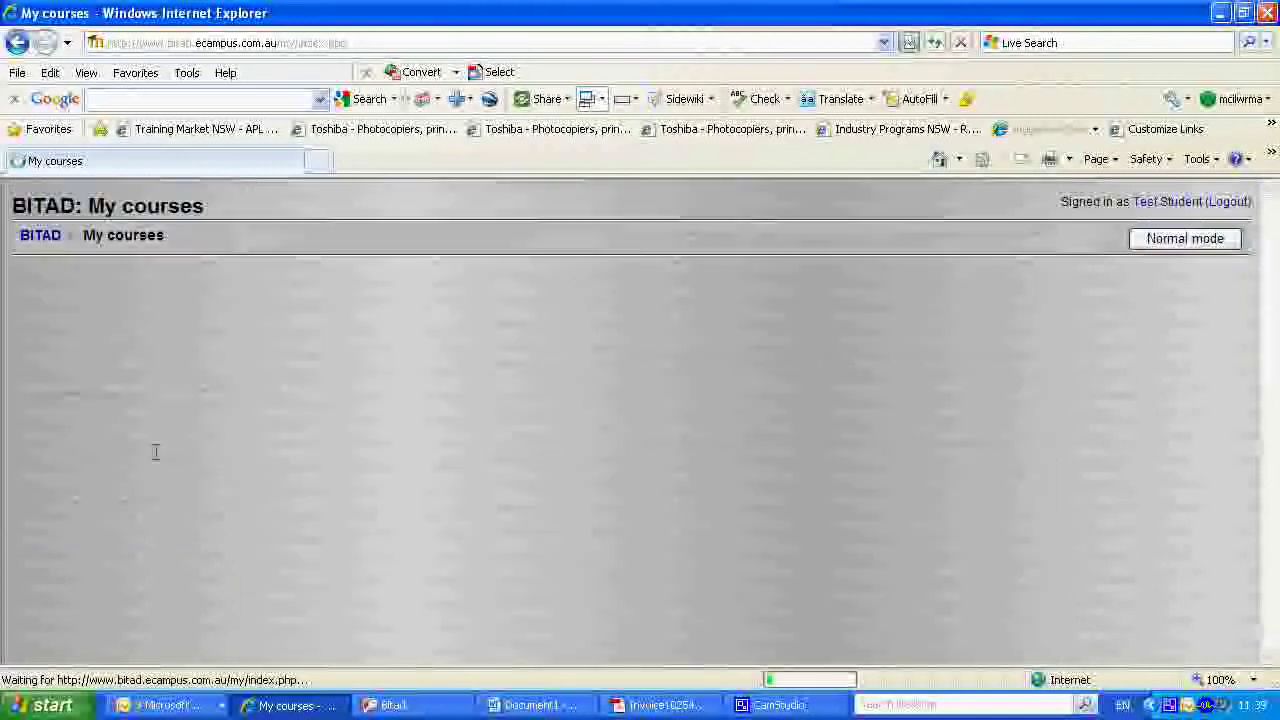
{"action": "scroll", "coordinate": [155, 452], "scroll_direction": "down", "scroll_amount": 2}
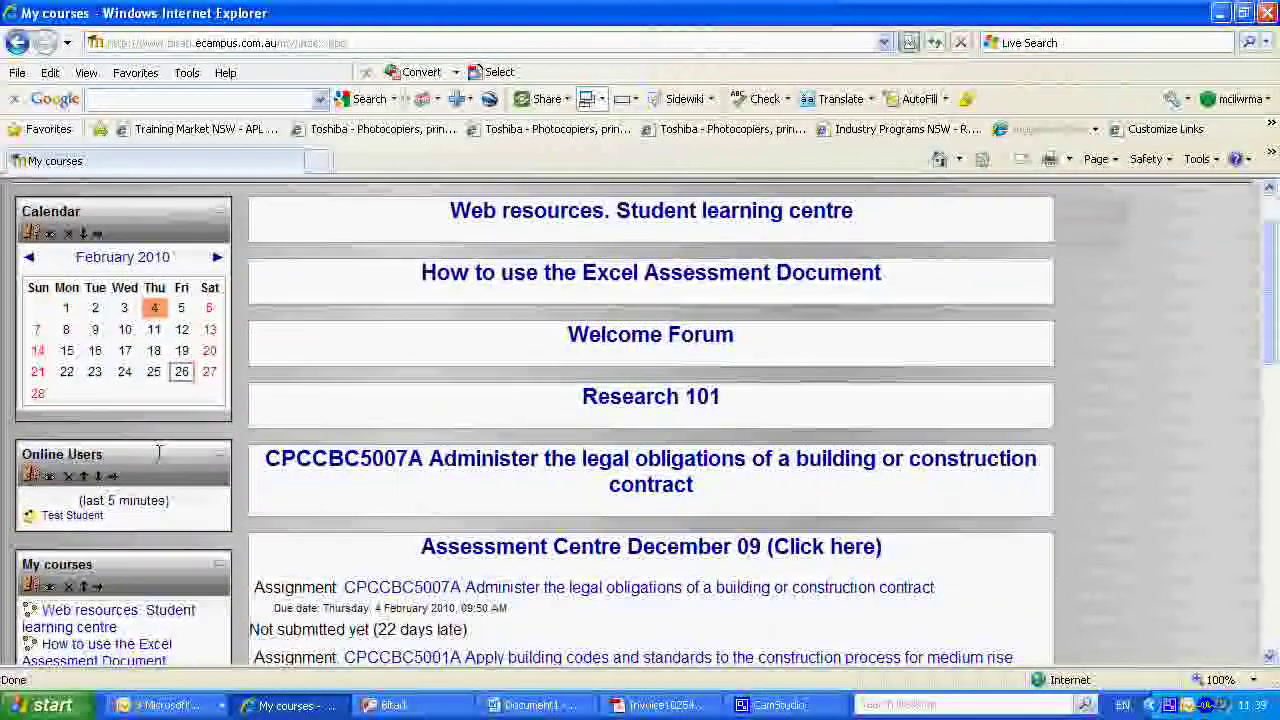
{"action": "scroll", "coordinate": [1200, 277], "scroll_direction": "up", "scroll_amount": 2}
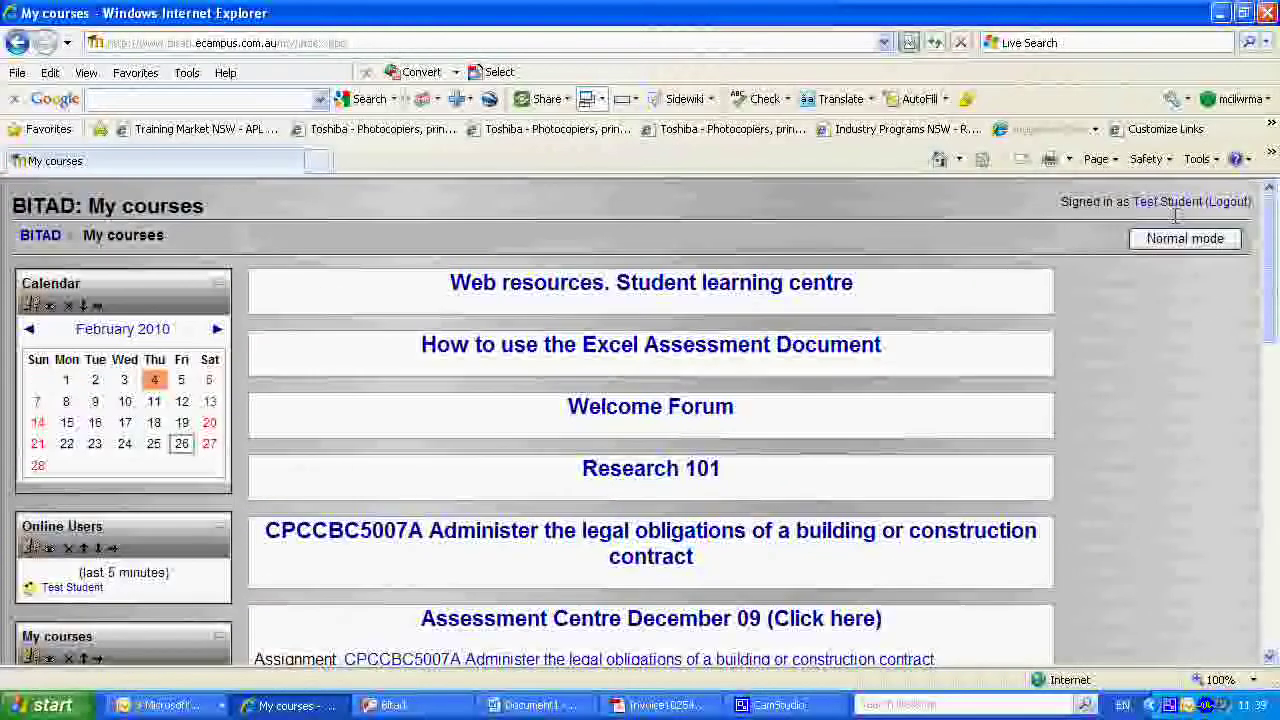
Step: Open the signed-in student's personal profile and view its version for the Question and answer forums for all units course
{"action": "left_click", "coordinate": [1168, 201]}
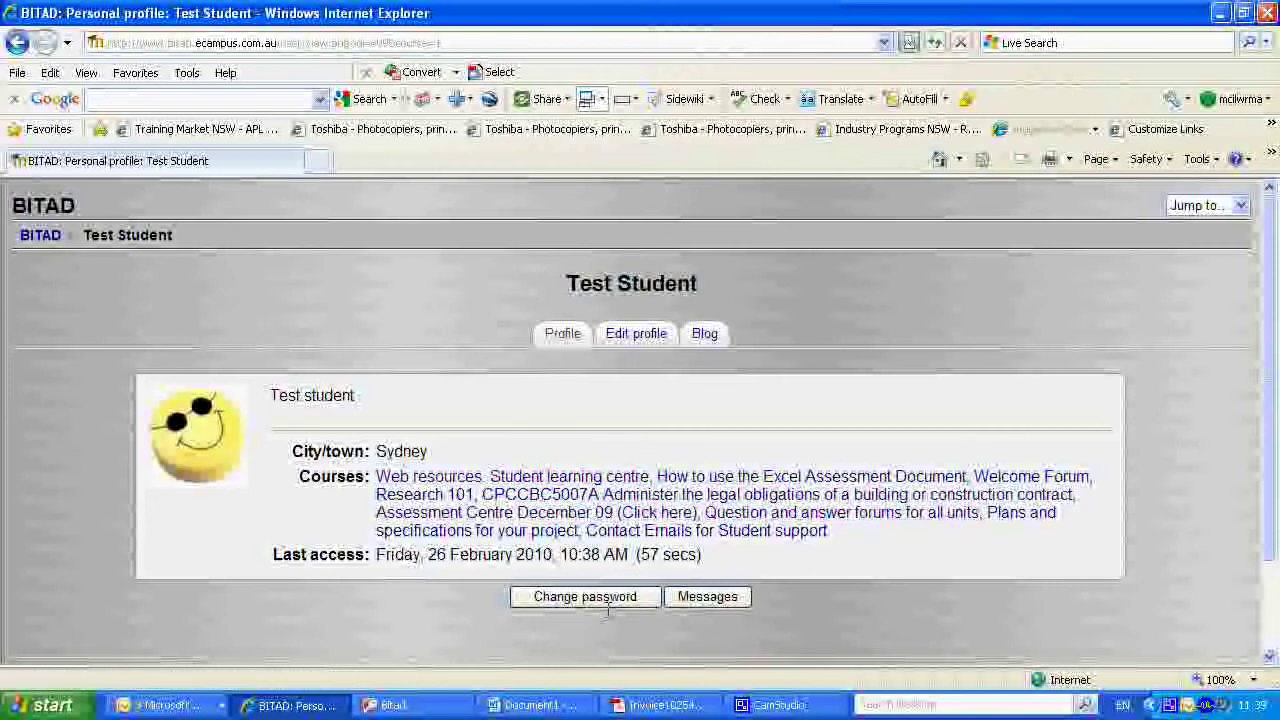
{"action": "left_click", "coordinate": [765, 535]}
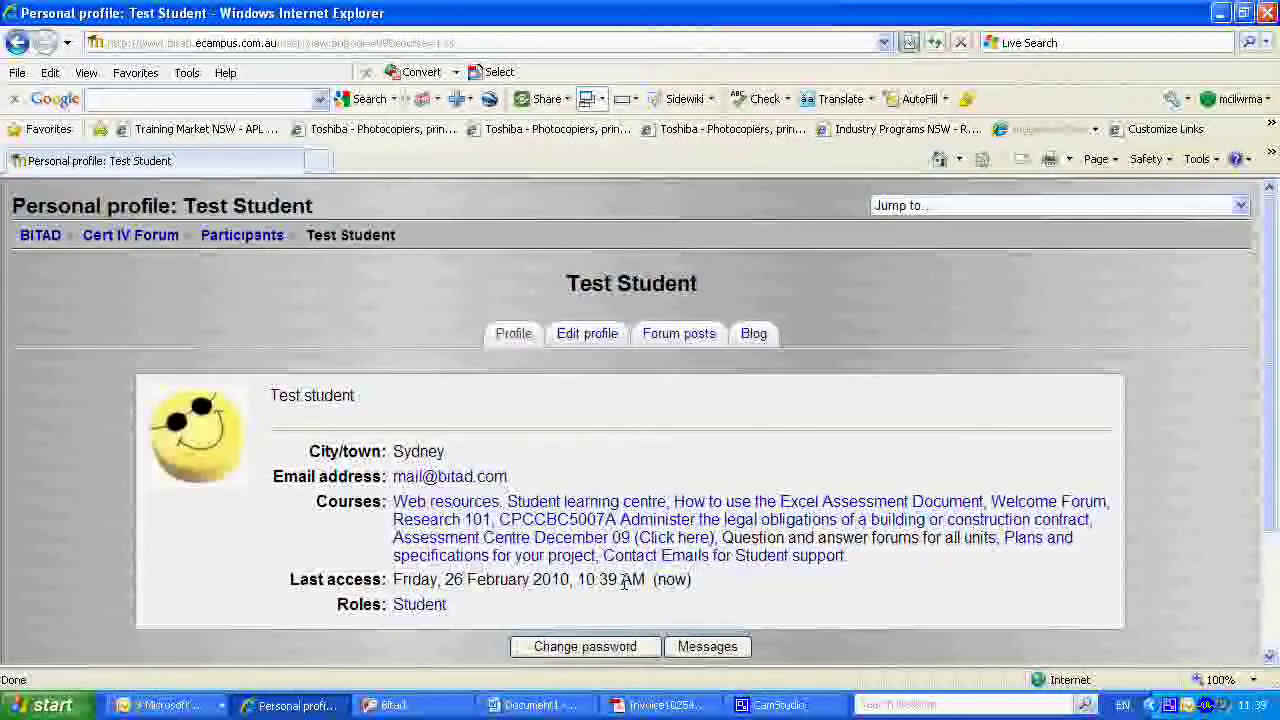
{"action": "scroll", "coordinate": [582, 600], "scroll_direction": "down", "scroll_amount": 2}
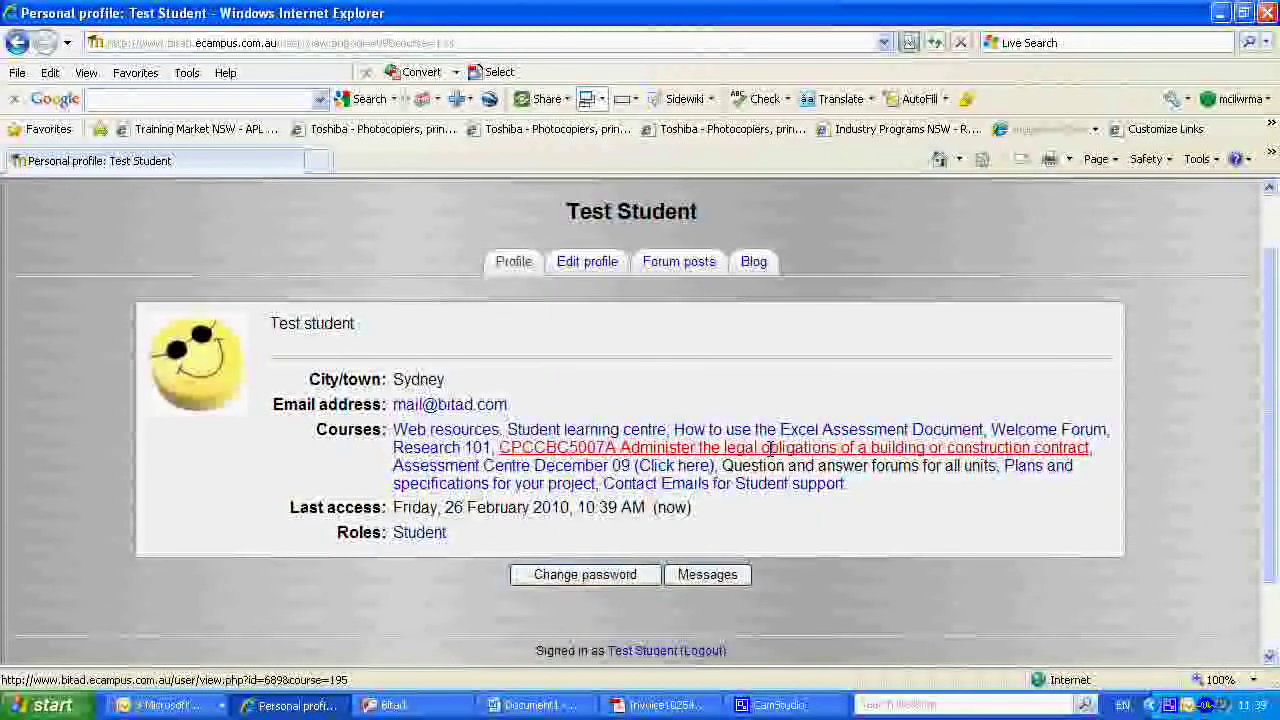
Step: Open the profile for editing, review its required details, description and picture fields, and return to the profile view
{"action": "left_click", "coordinate": [593, 259]}
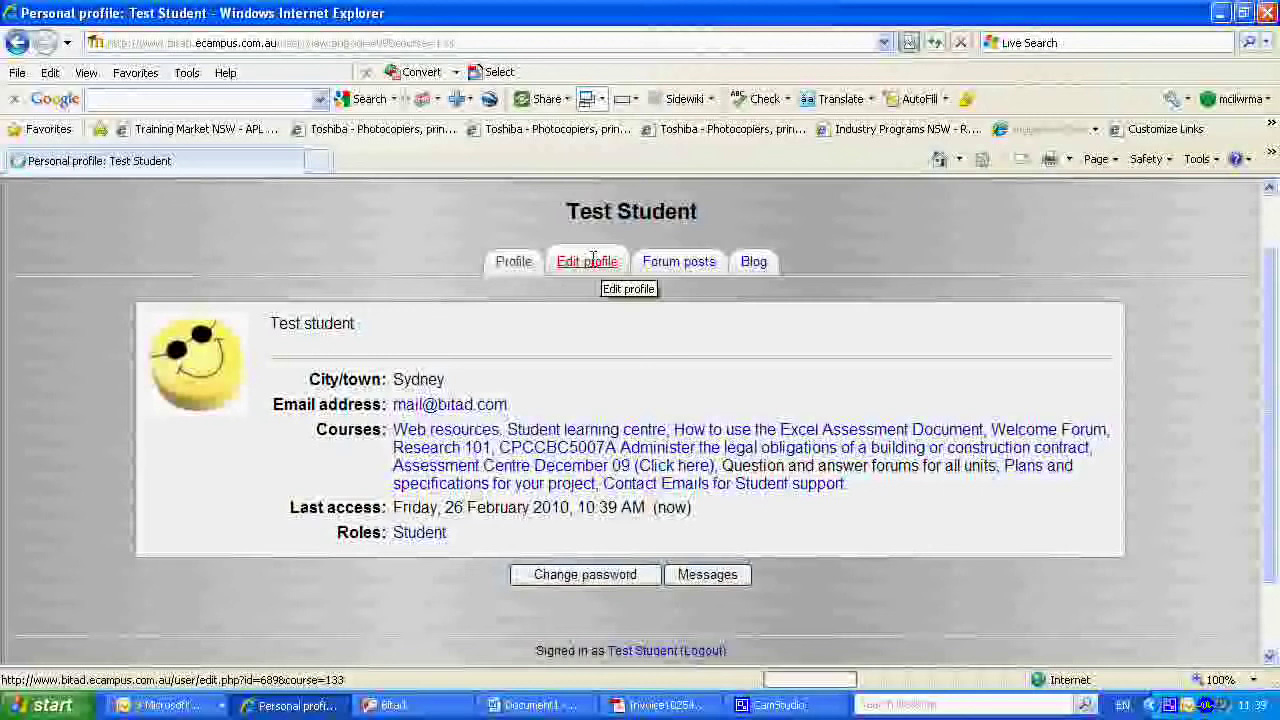
{"action": "scroll", "coordinate": [596, 403], "scroll_direction": "down", "scroll_amount": 1}
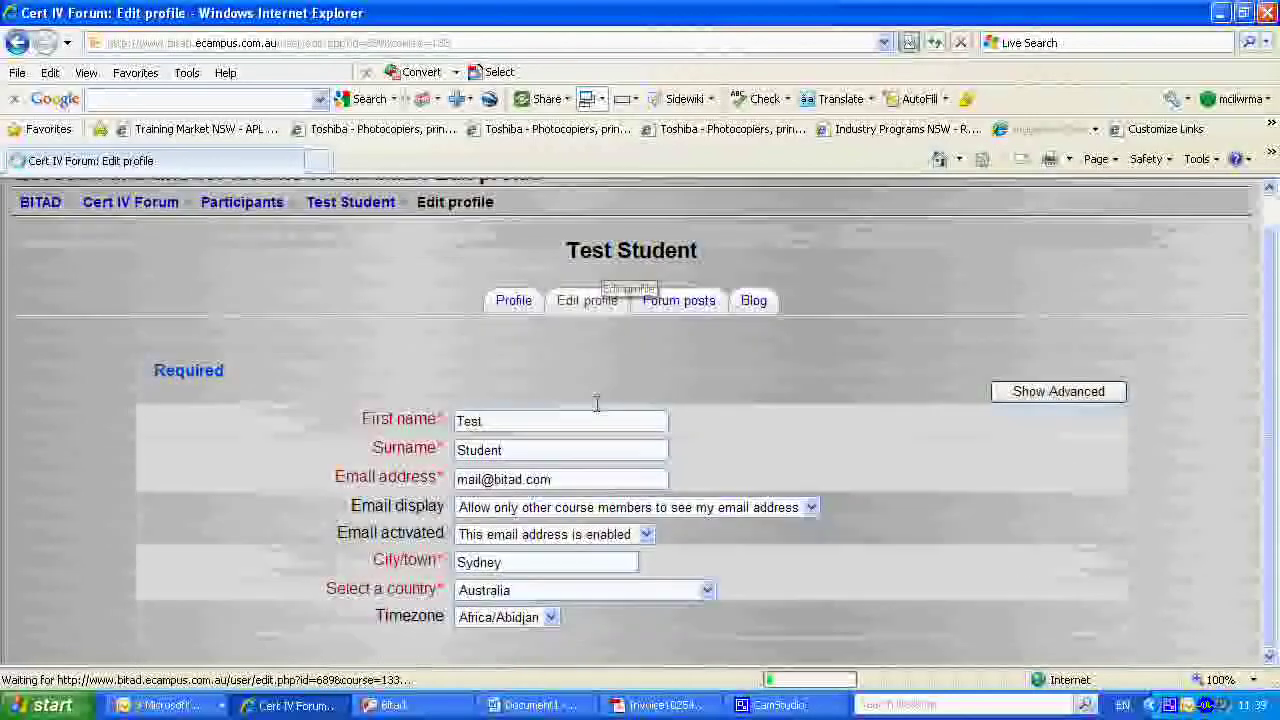
{"action": "scroll", "coordinate": [596, 408], "scroll_direction": "down", "scroll_amount": 3}
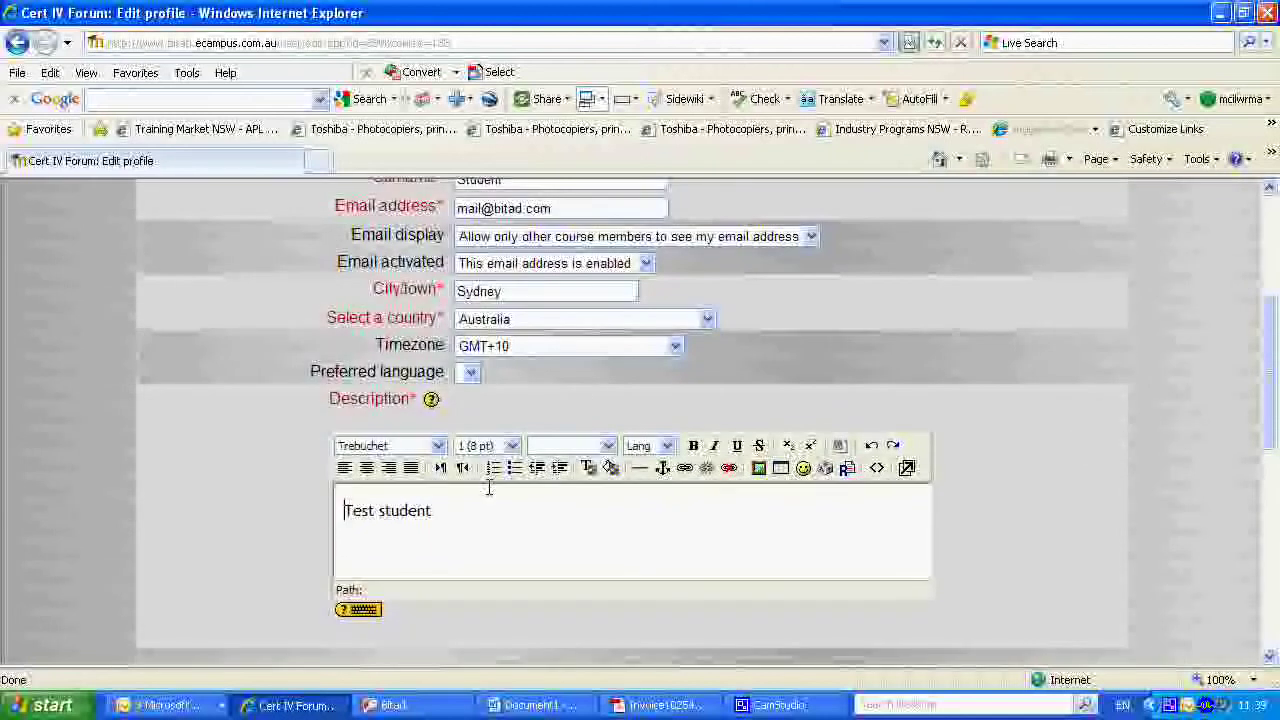
{"action": "scroll", "coordinate": [554, 486], "scroll_direction": "up", "scroll_amount": 2}
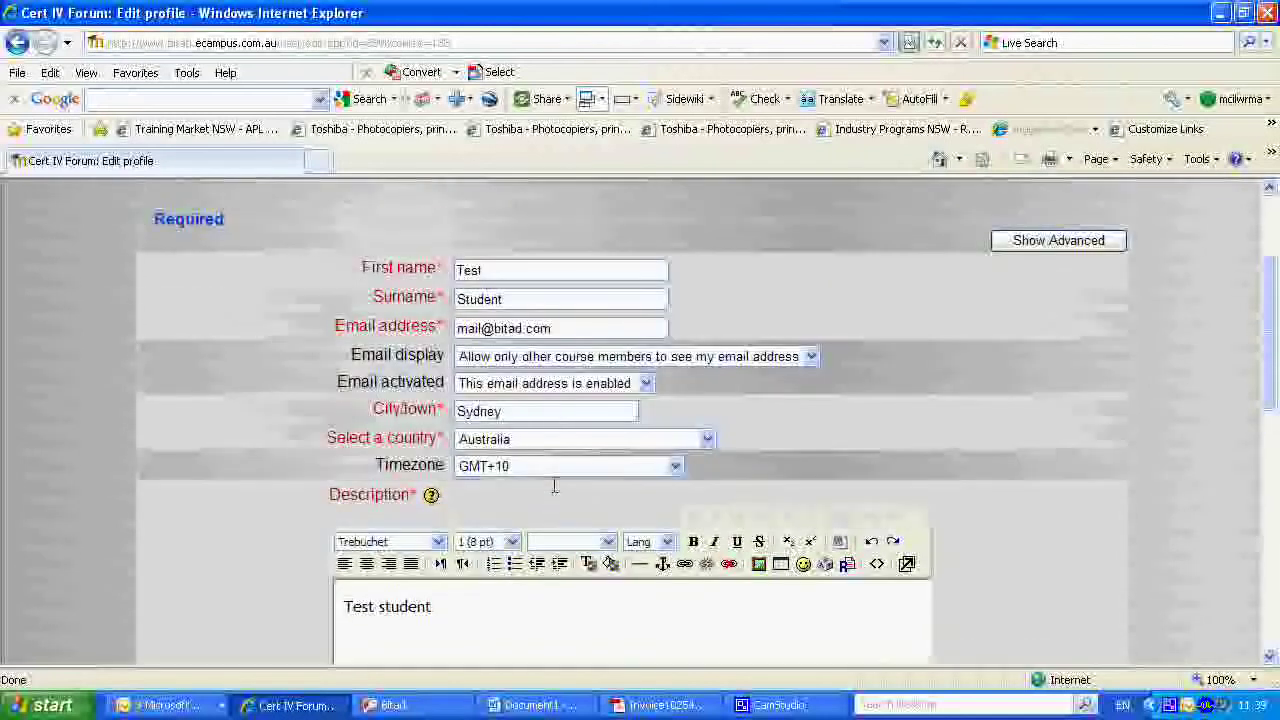
{"action": "left_click", "coordinate": [556, 351]}
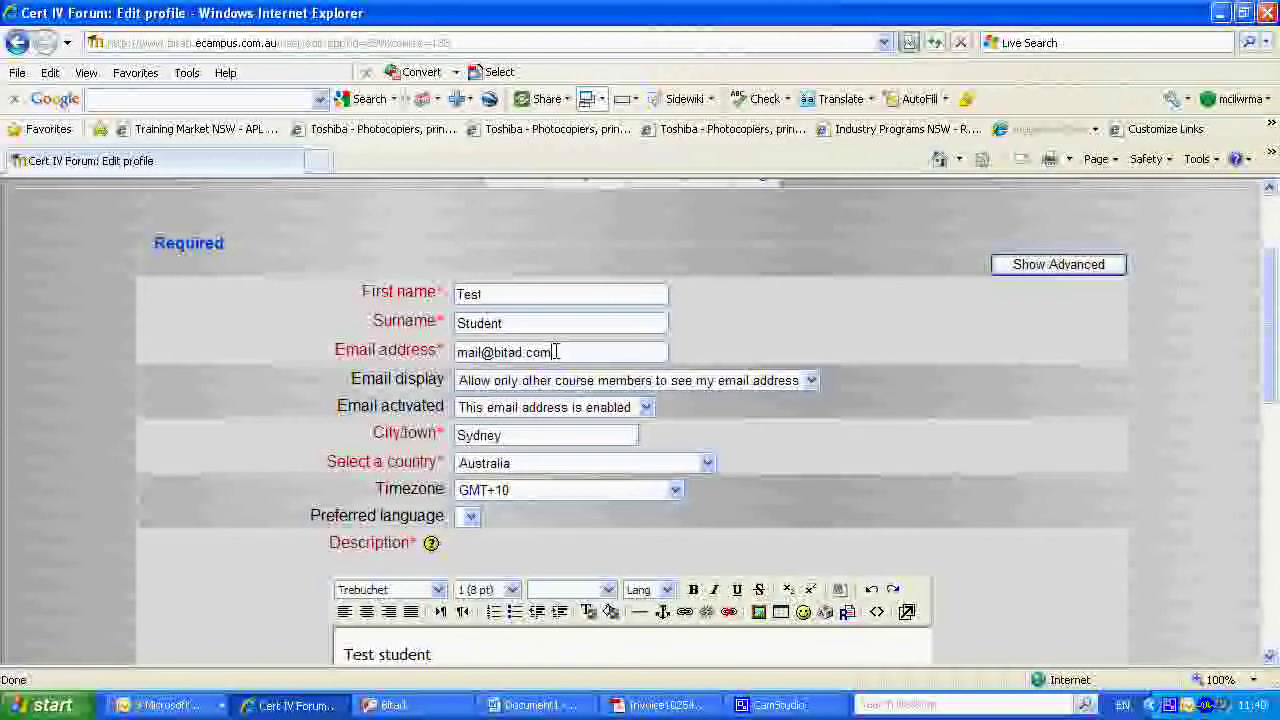
{"action": "scroll", "coordinate": [556, 351], "scroll_direction": "down", "scroll_amount": 1}
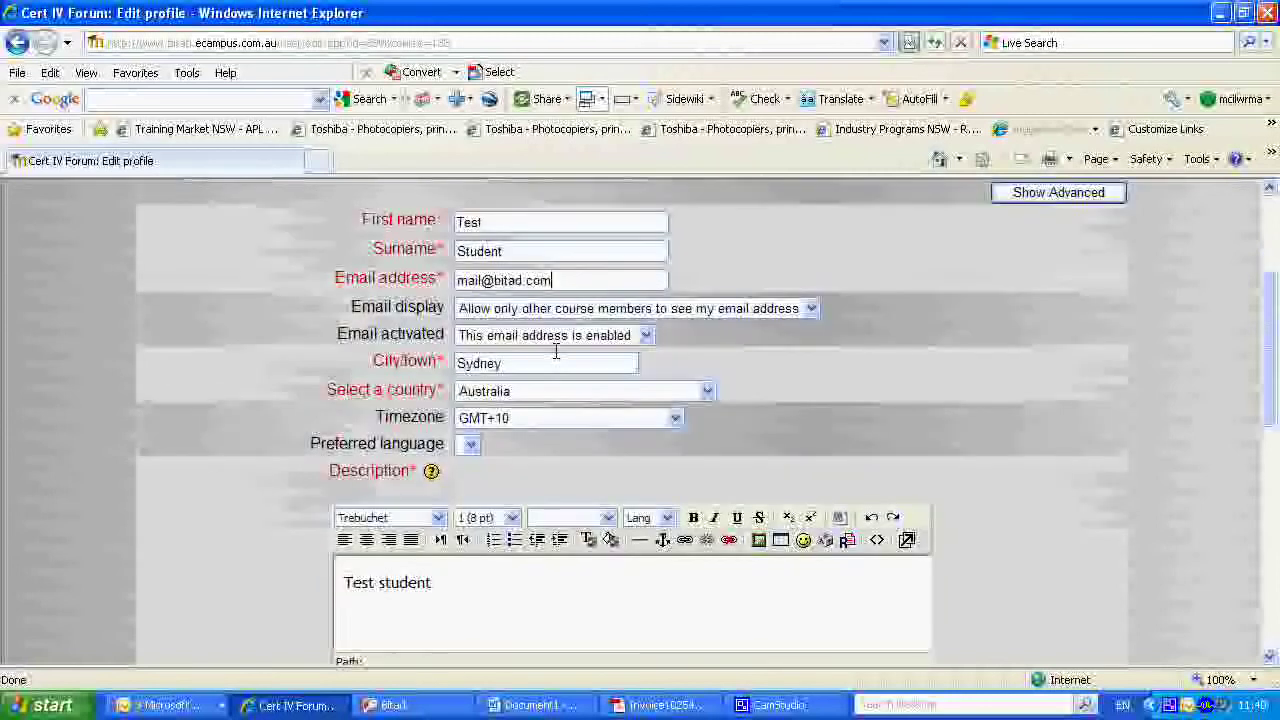
{"action": "scroll", "coordinate": [578, 302], "scroll_direction": "down", "scroll_amount": 3}
{"action": "scroll", "coordinate": [578, 302], "scroll_direction": "down", "scroll_amount": 3}
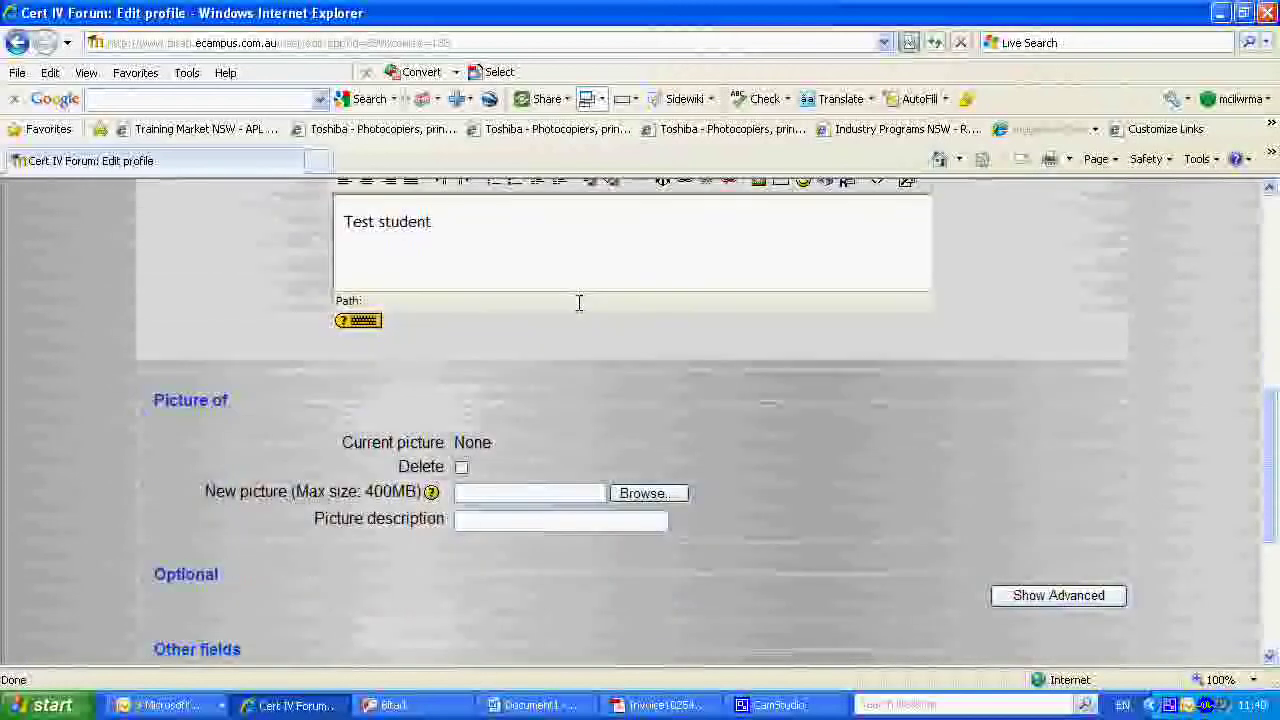
{"action": "scroll", "coordinate": [578, 302], "scroll_direction": "up", "scroll_amount": 4}
{"action": "scroll", "coordinate": [578, 302], "scroll_direction": "up", "scroll_amount": 3}
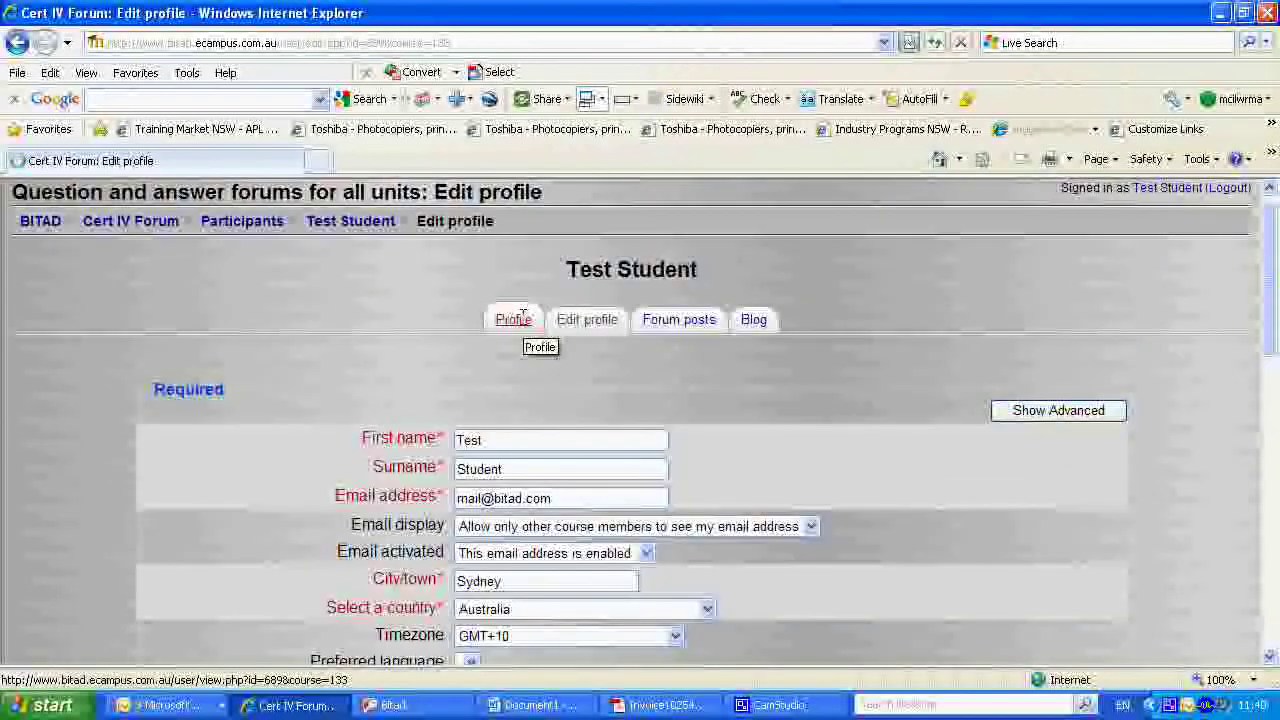
{"action": "left_click", "coordinate": [514, 319]}
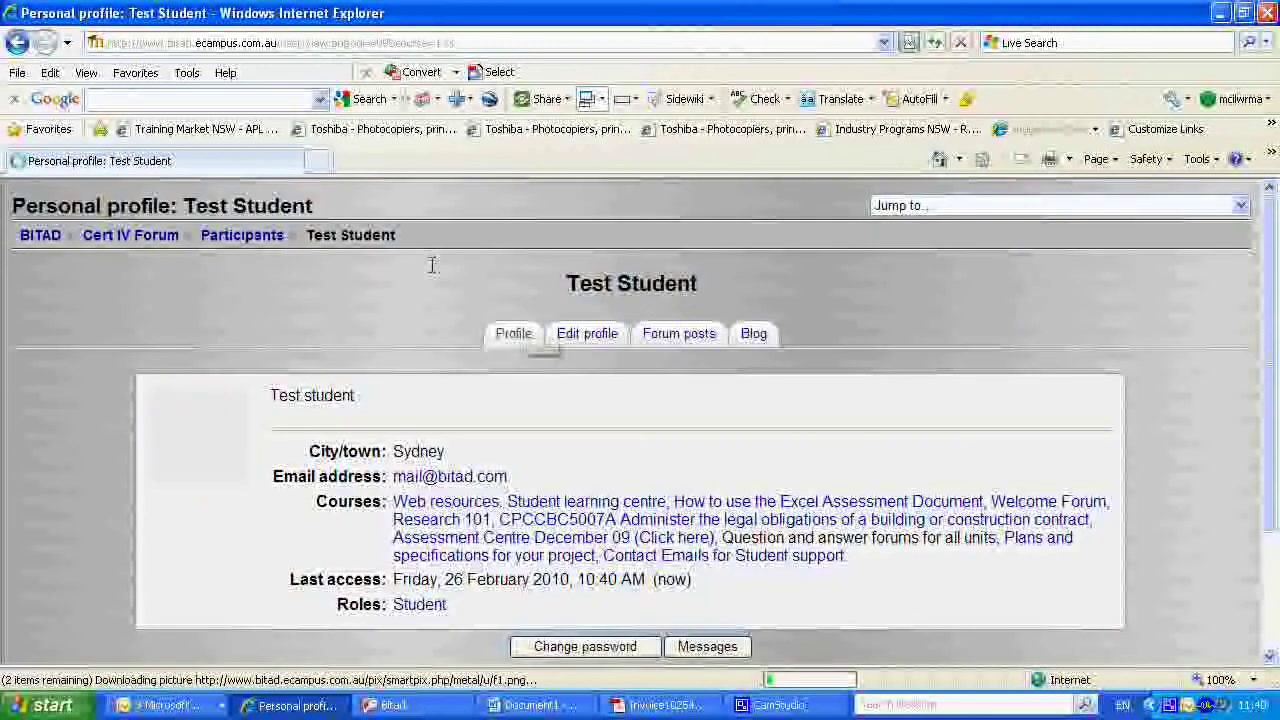
Step: From the My courses page, view the Web resources. Student learning centre course and return to the course list
{"action": "left_click", "coordinate": [40, 234]}
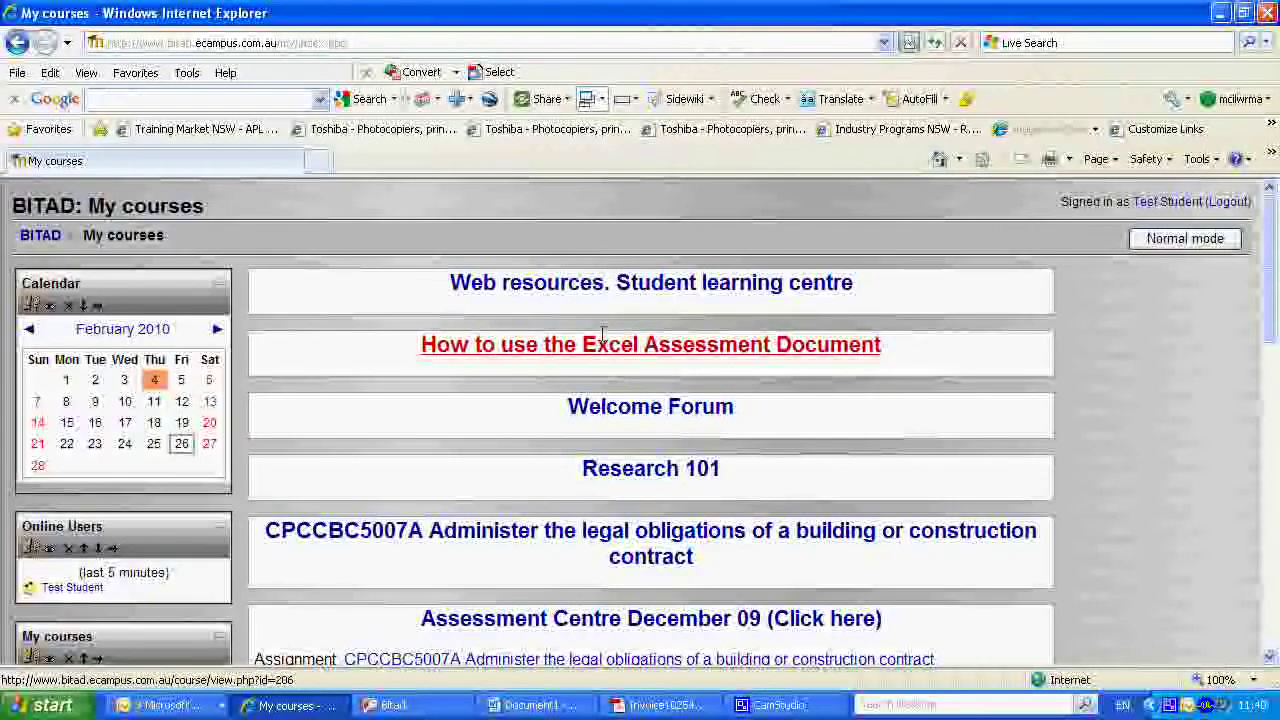
{"action": "left_click", "coordinate": [618, 284]}
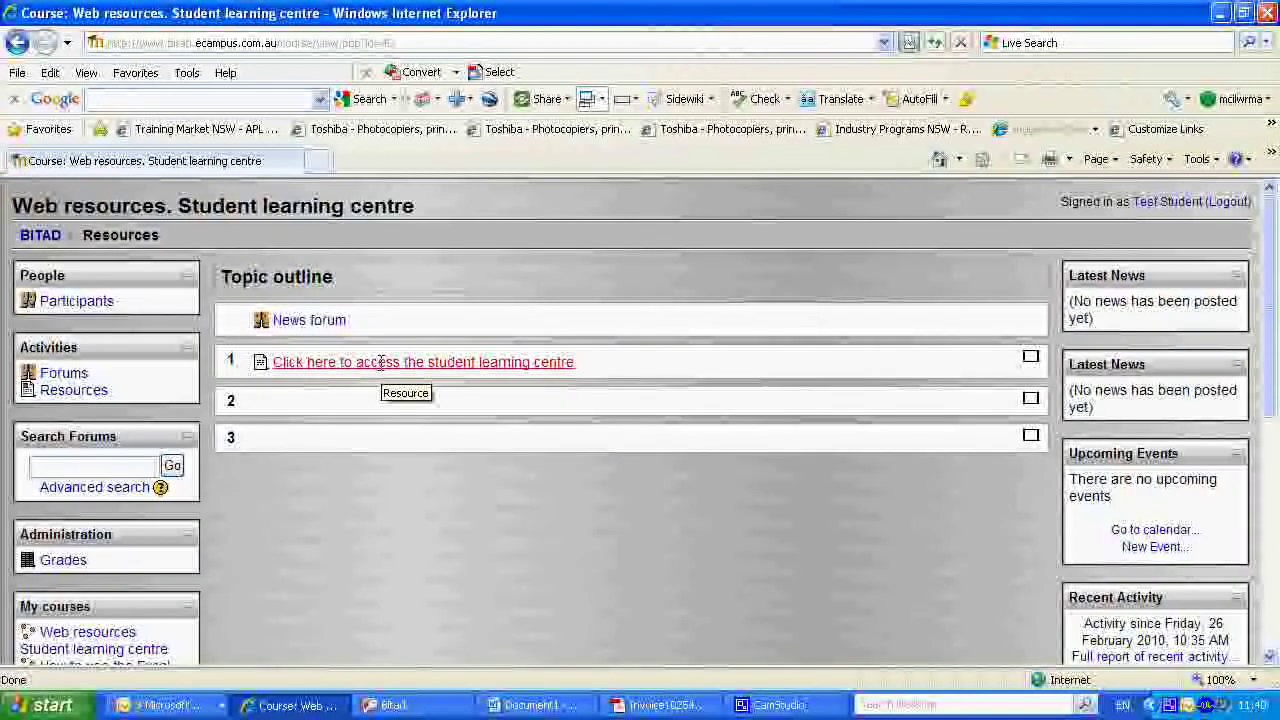
{"action": "left_click", "coordinate": [17, 42]}
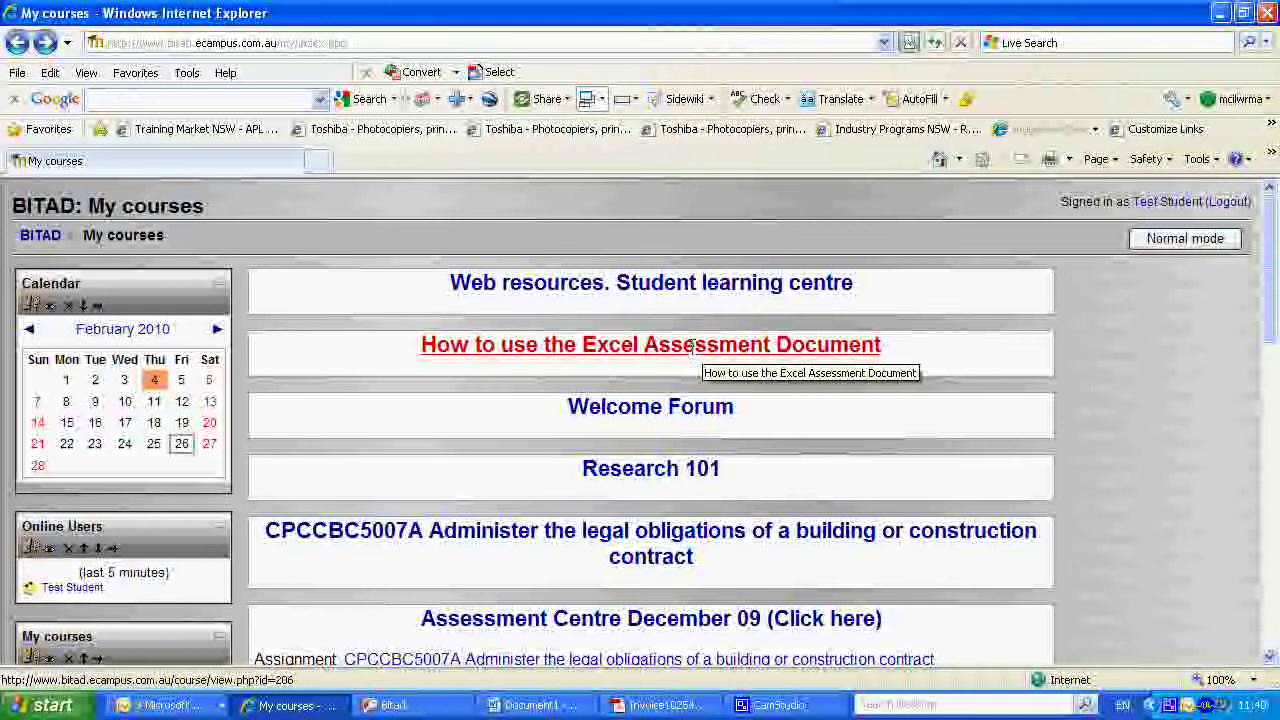
Step: Open the Welcome Forum course, enter its online chat room and close the chat window
{"action": "scroll", "coordinate": [835, 380], "scroll_direction": "down", "scroll_amount": 1}
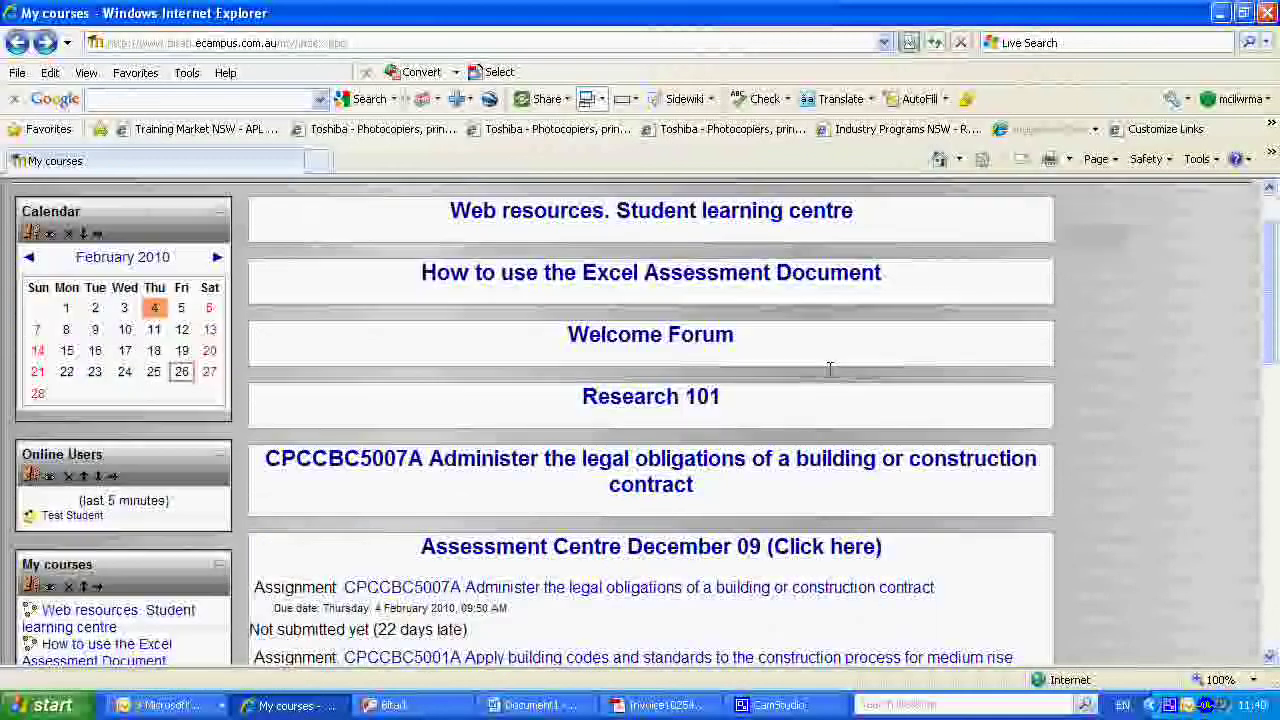
{"action": "left_click", "coordinate": [716, 336]}
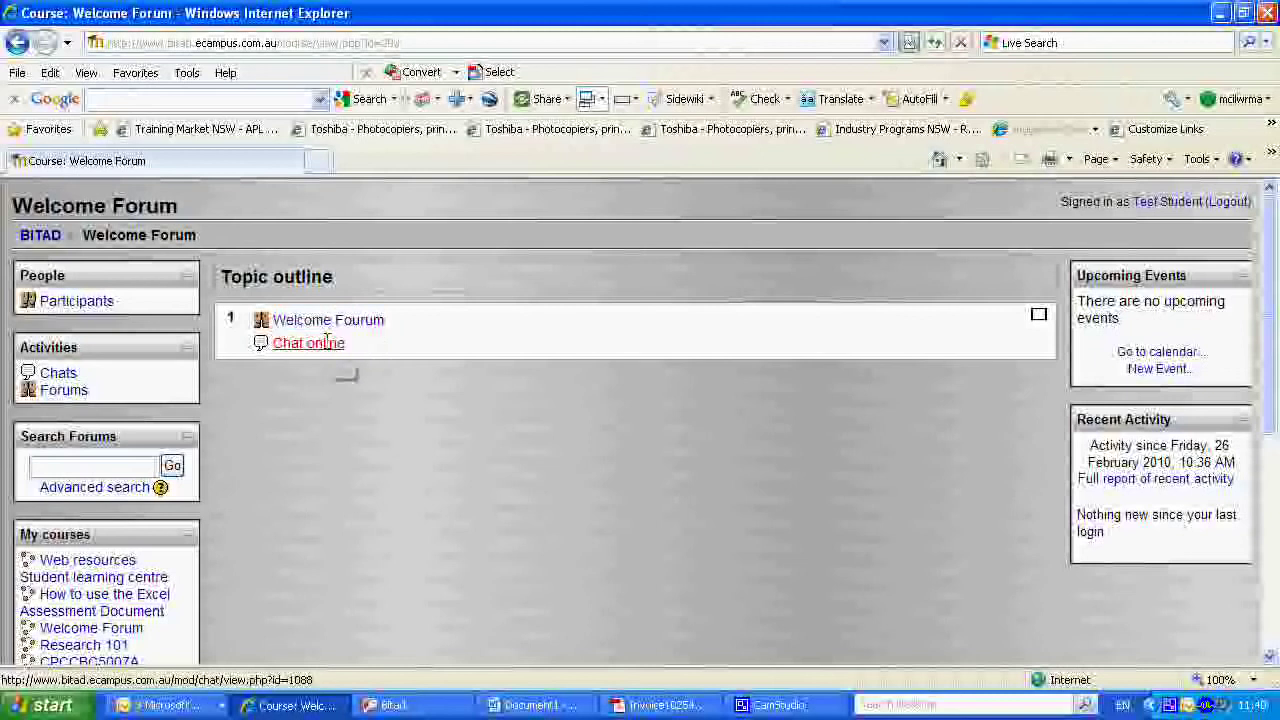
{"action": "left_click", "coordinate": [327, 342]}
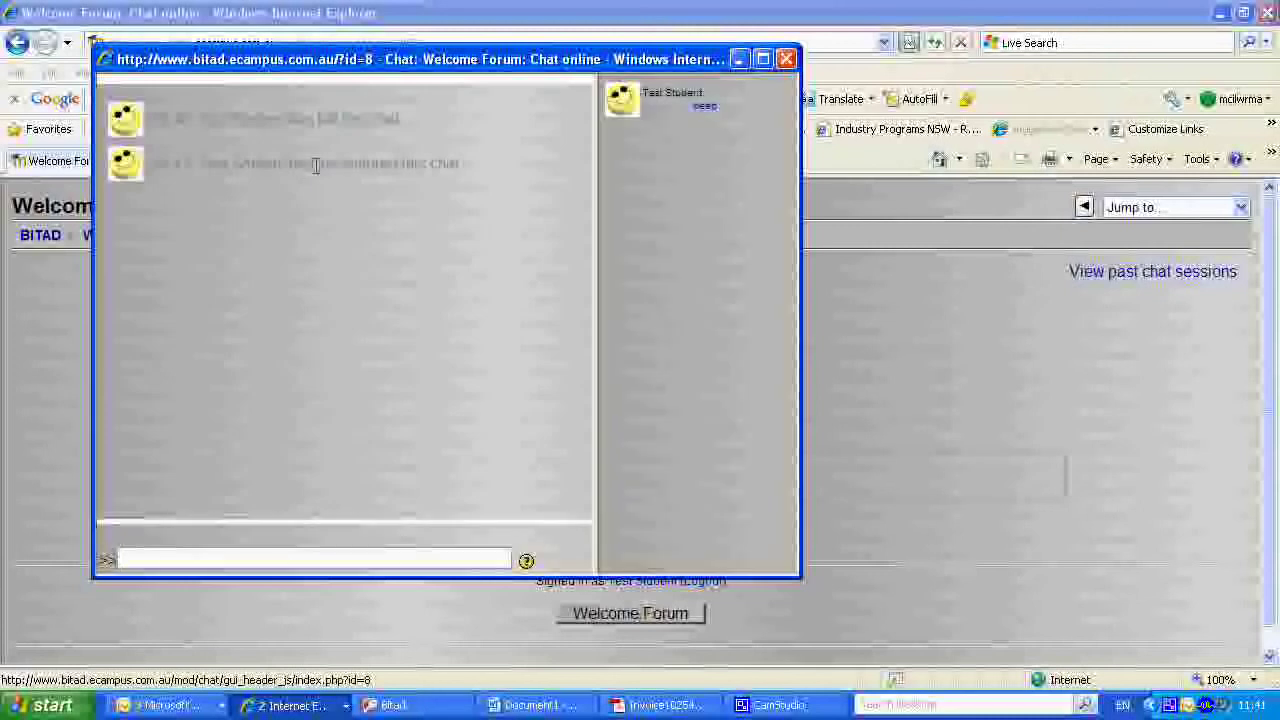
{"action": "left_click", "coordinate": [786, 59]}
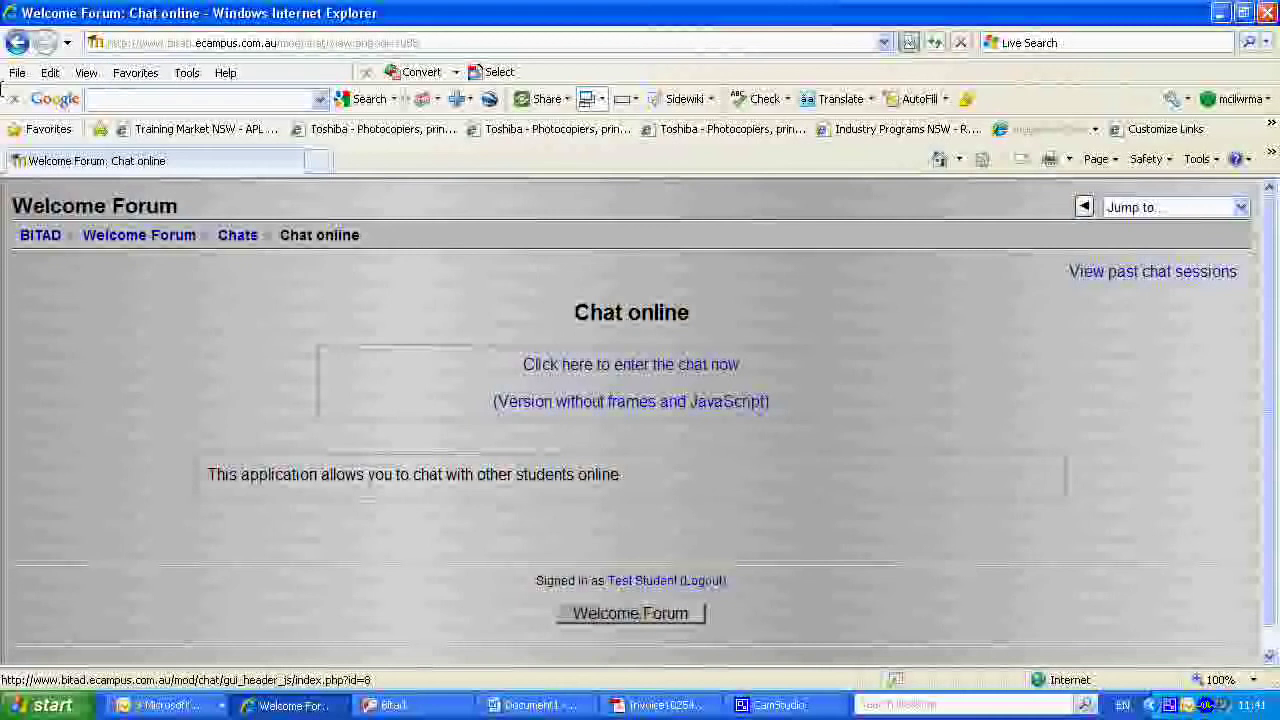
Step: Return to My courses and examine the Assessment Centre December 09 deadlines, highlighting the days late for the CPCCBC5007A assignment
{"action": "left_click", "coordinate": [40, 235]}
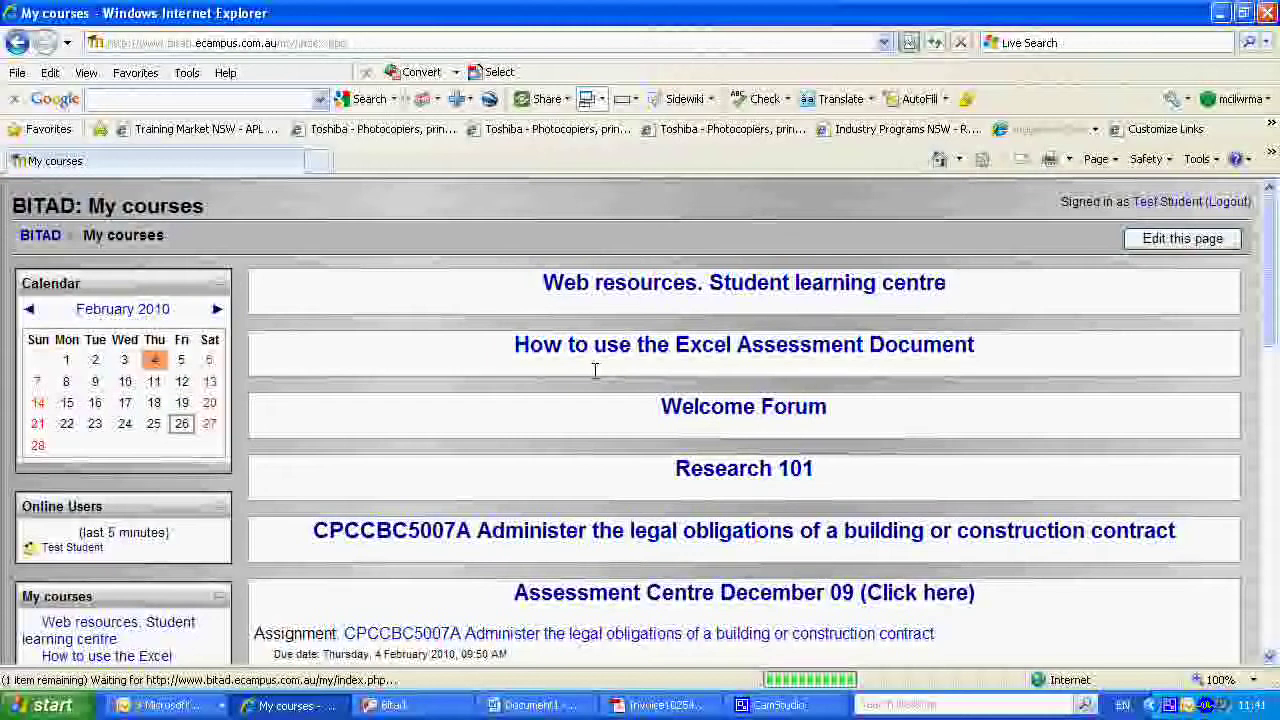
{"action": "scroll", "coordinate": [608, 350], "scroll_direction": "down", "scroll_amount": 3}
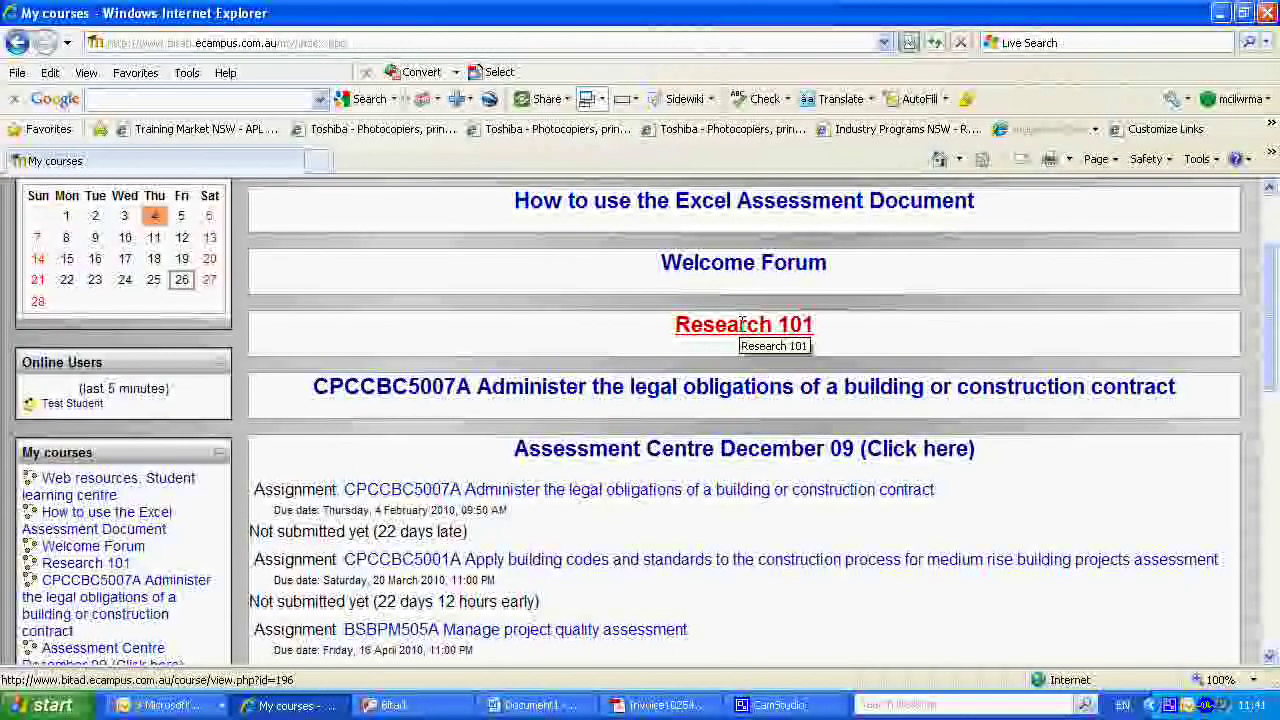
{"action": "scroll", "coordinate": [742, 324], "scroll_direction": "down", "scroll_amount": 1}
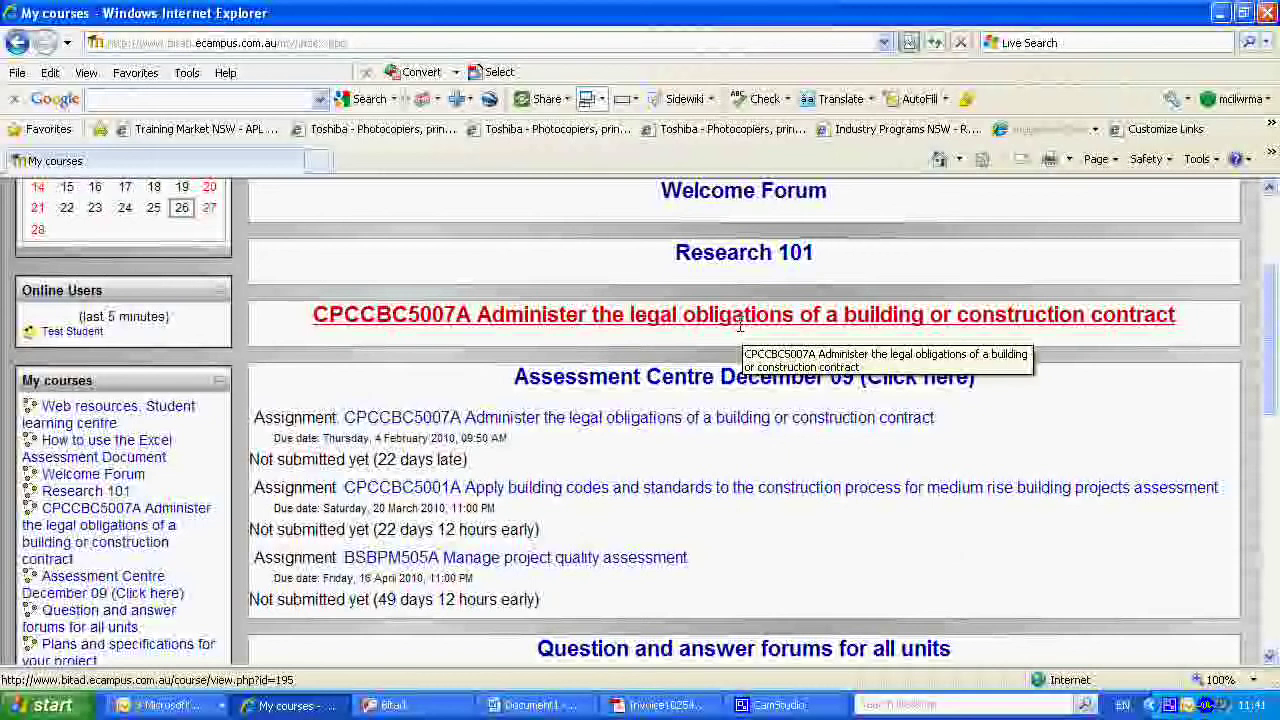
{"action": "scroll", "coordinate": [735, 380], "scroll_direction": "down", "scroll_amount": 1}
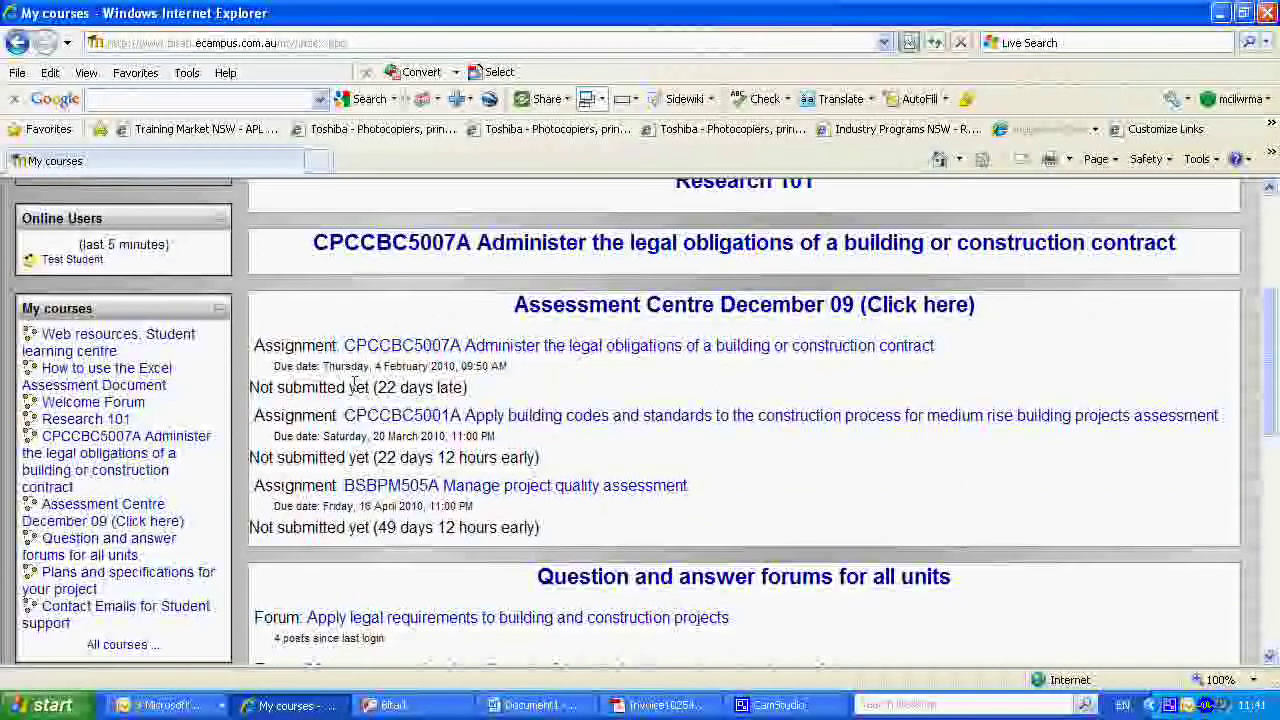
{"action": "left_click_drag", "start_coordinate": [385, 388], "coordinate": [433, 388]}
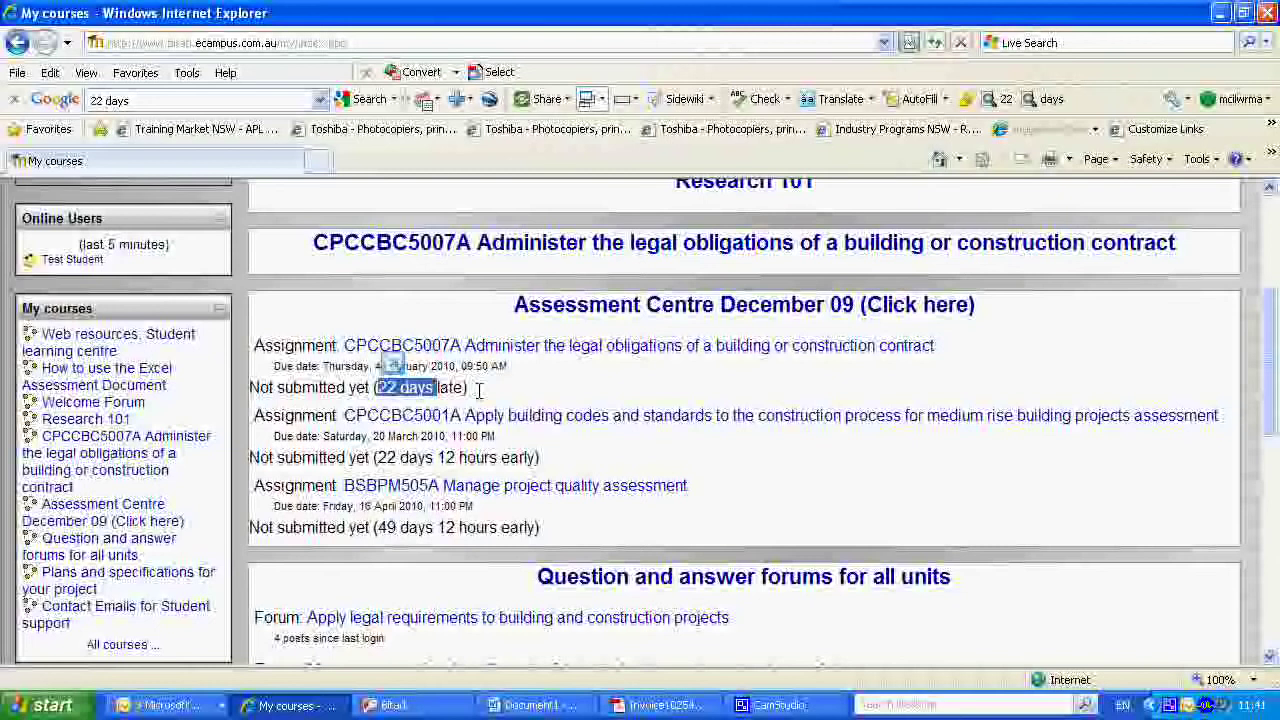
Step: Open the CPCCBC5007A Administer the legal obligations course and examine its study steps, study guide link, assessment requirements and unit resources
{"action": "left_click", "coordinate": [460, 452]}
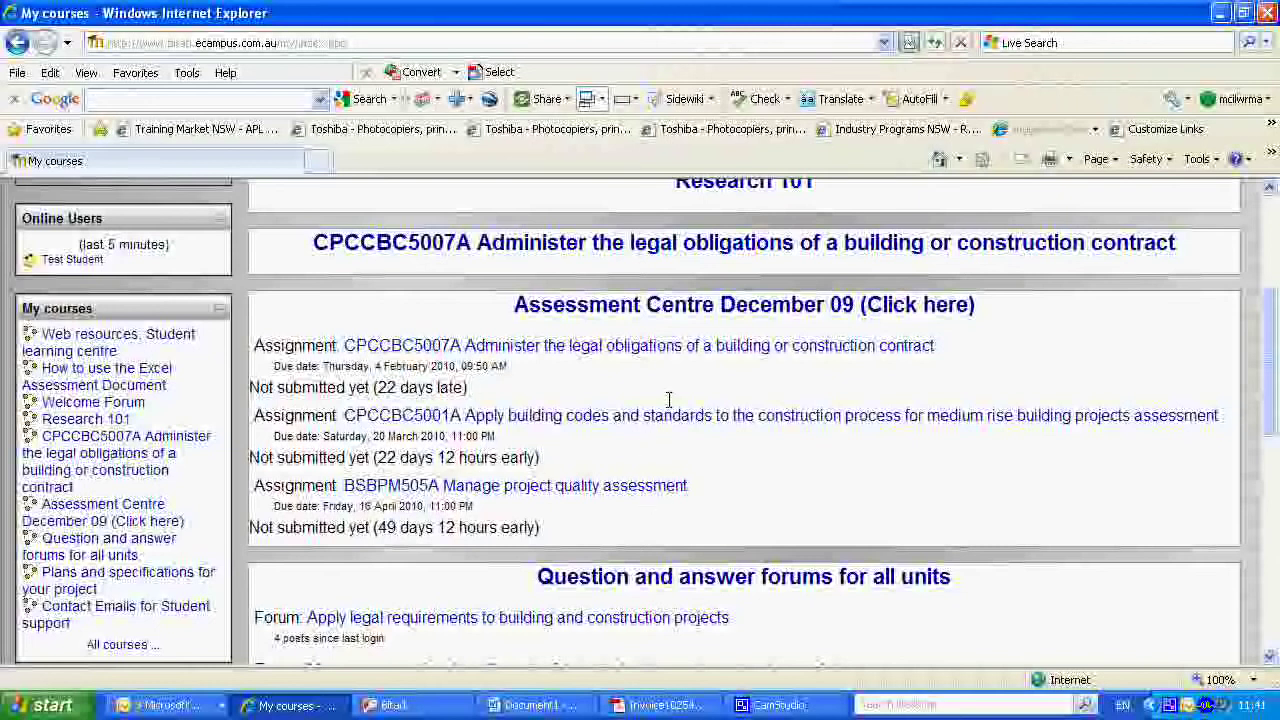
{"action": "scroll", "coordinate": [650, 340], "scroll_direction": "up", "scroll_amount": 1}
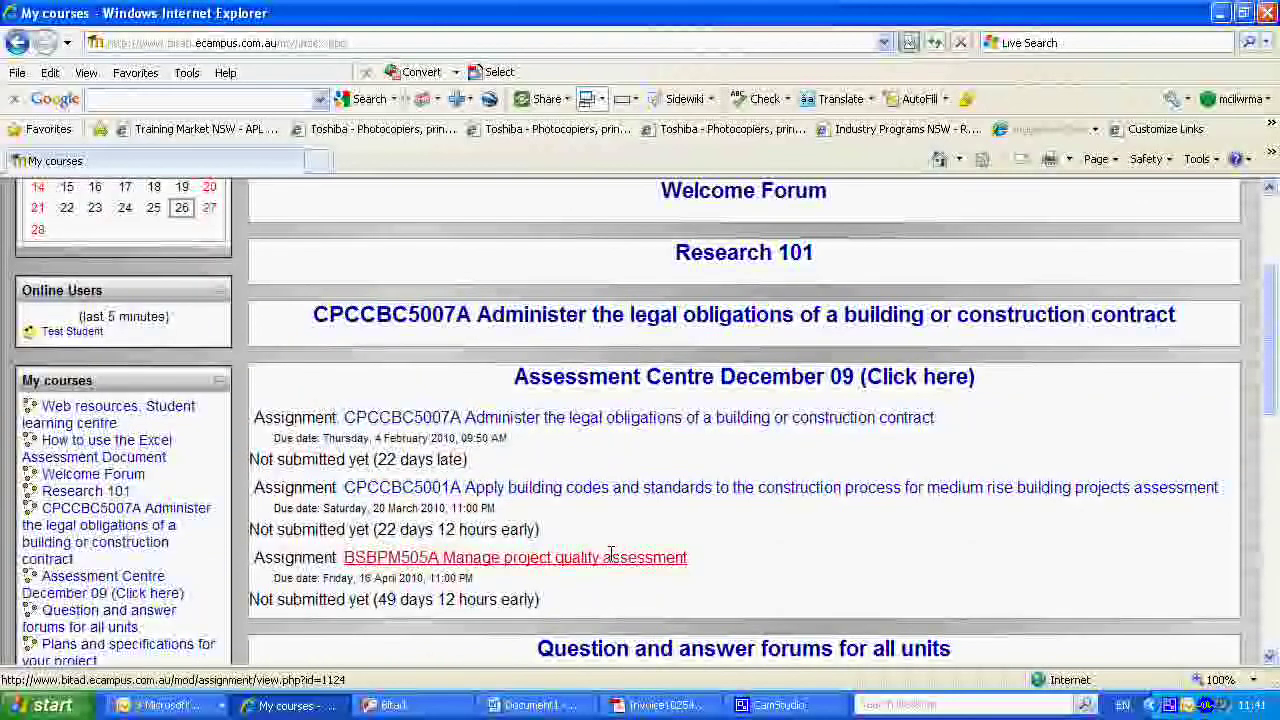
{"action": "left_click", "coordinate": [634, 314]}
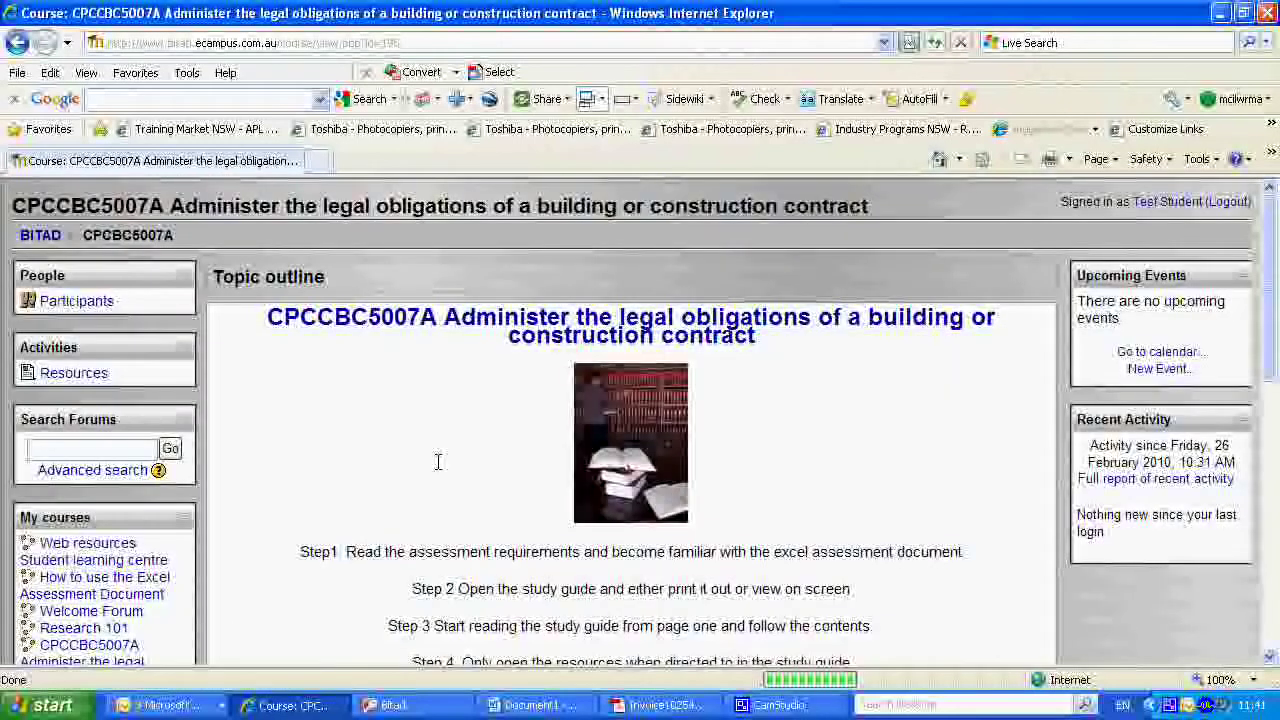
{"action": "scroll", "coordinate": [437, 461], "scroll_direction": "down", "scroll_amount": 3}
{"action": "scroll", "coordinate": [437, 461], "scroll_direction": "down", "scroll_amount": 3}
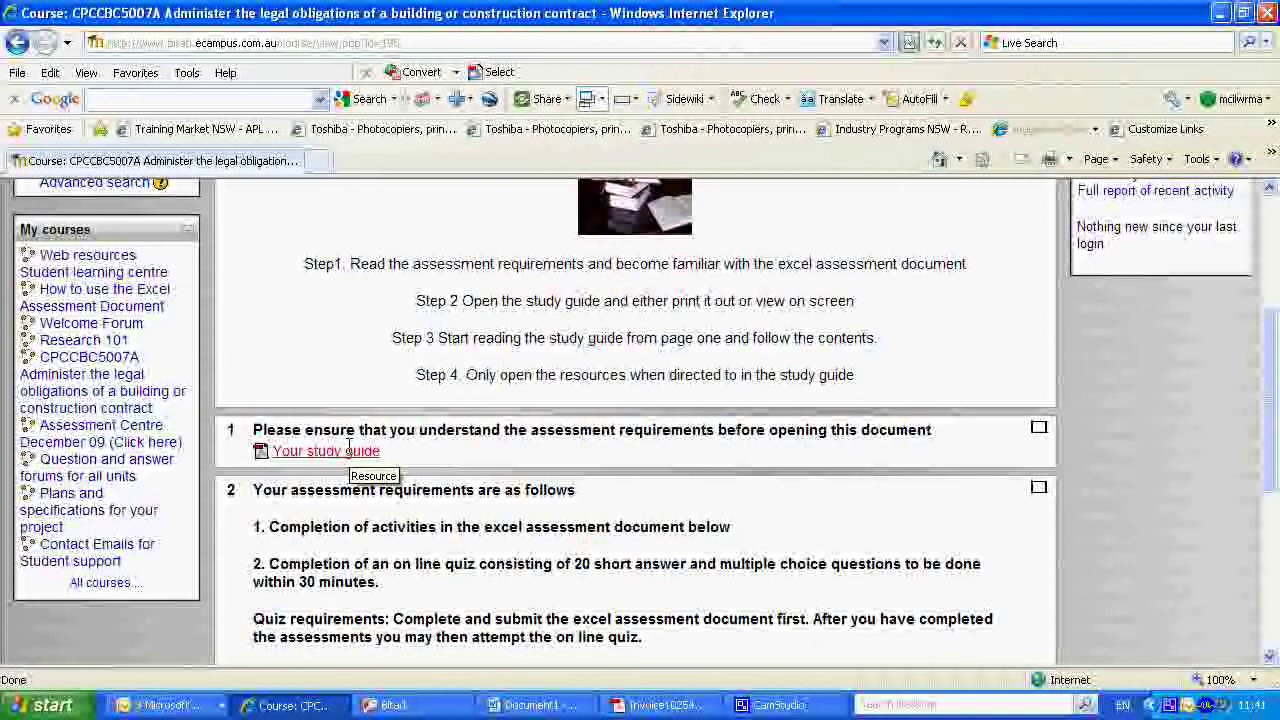
{"action": "scroll", "coordinate": [360, 460], "scroll_direction": "down", "scroll_amount": 3}
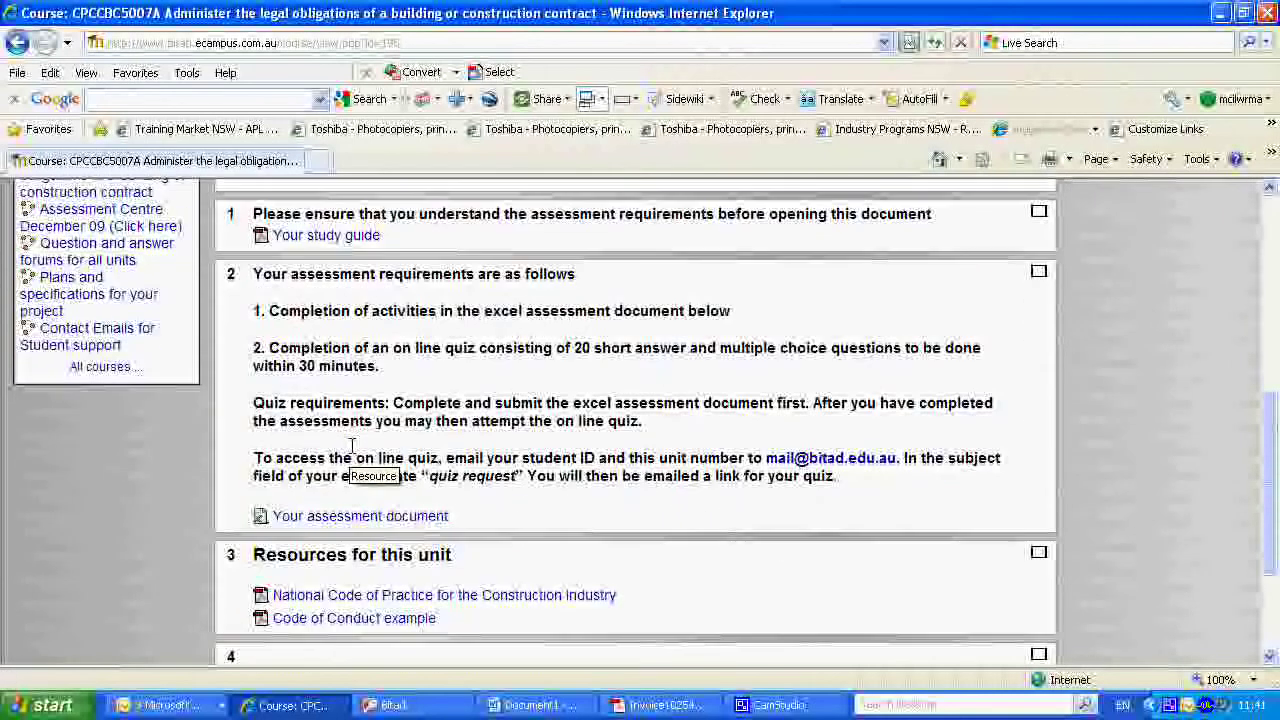
{"action": "scroll", "coordinate": [600, 530], "scroll_direction": "down", "scroll_amount": 1}
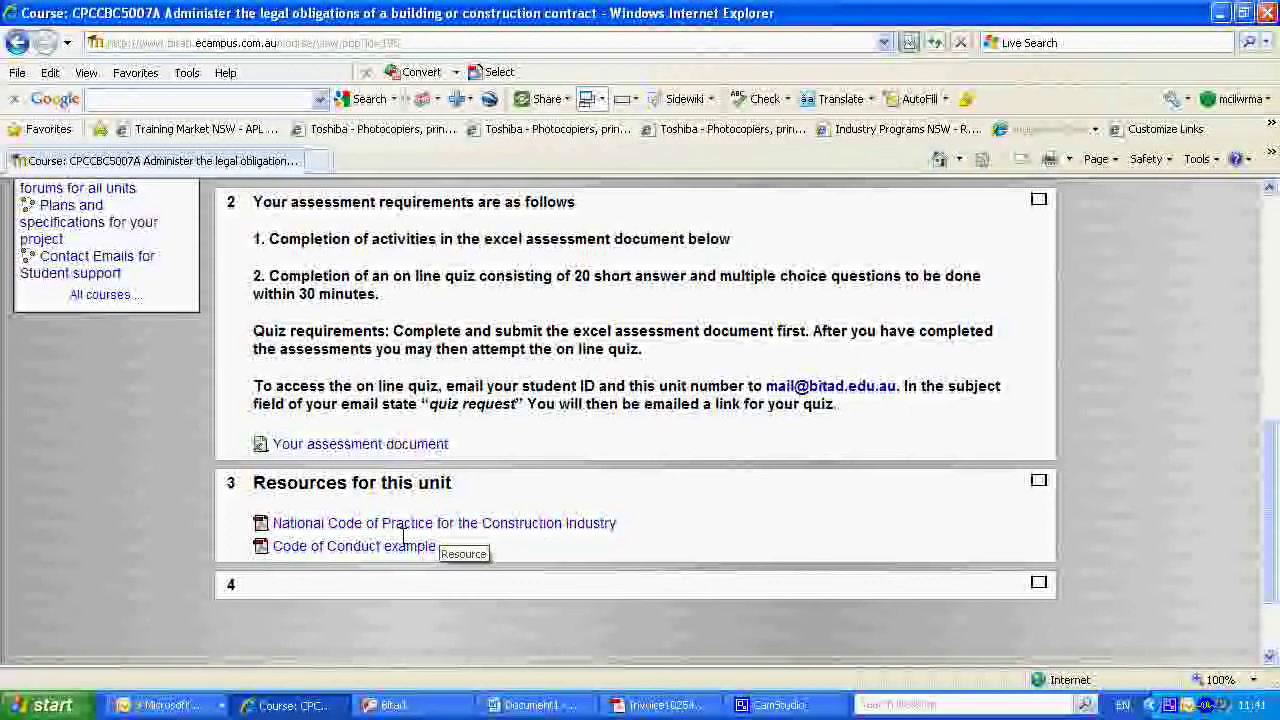
{"action": "scroll", "coordinate": [540, 530], "scroll_direction": "up", "scroll_amount": 2}
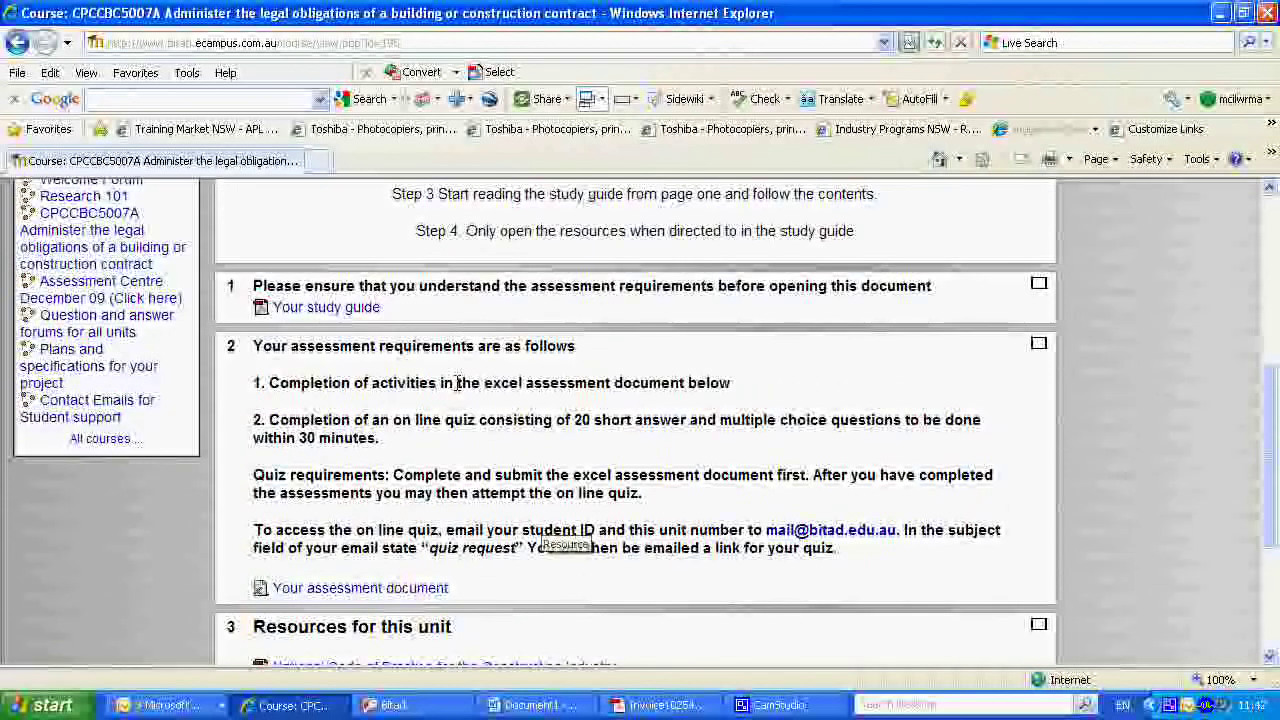
Step: Open the unit's study guide PDF, look over its cover page and return to the course page
{"action": "left_click", "coordinate": [358, 307]}
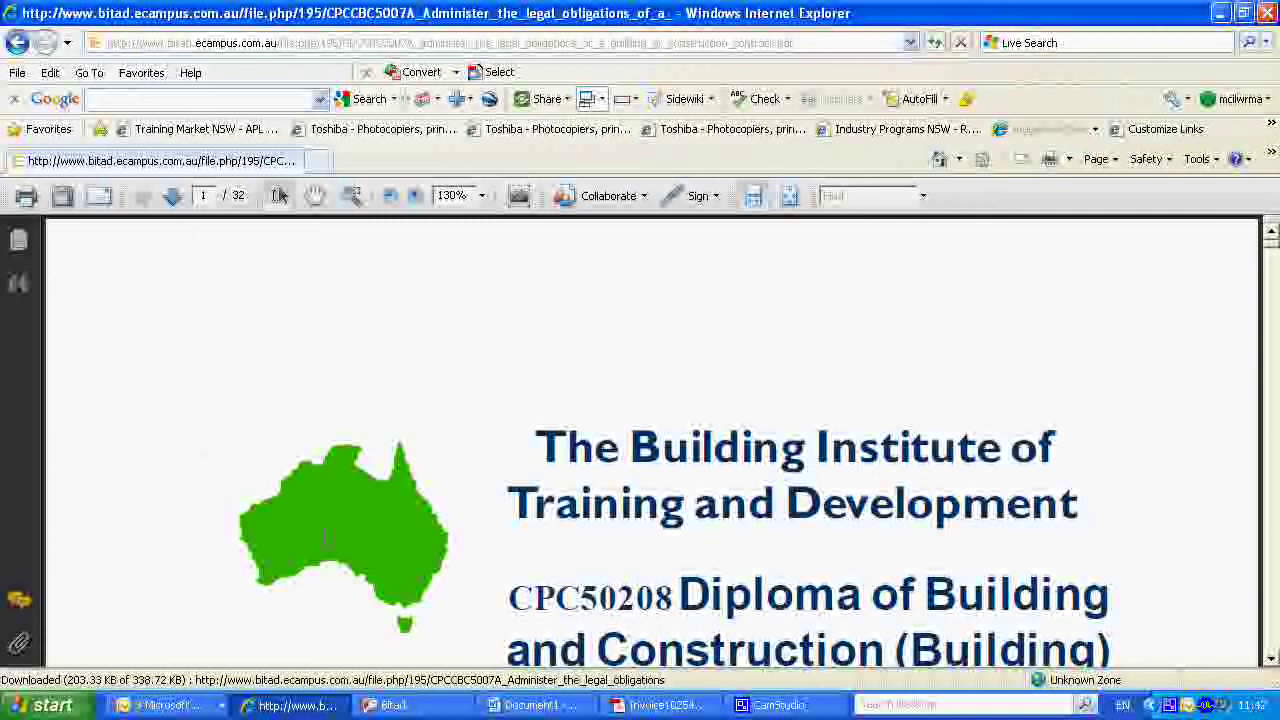
{"action": "scroll", "coordinate": [515, 505], "scroll_direction": "down", "scroll_amount": 2}
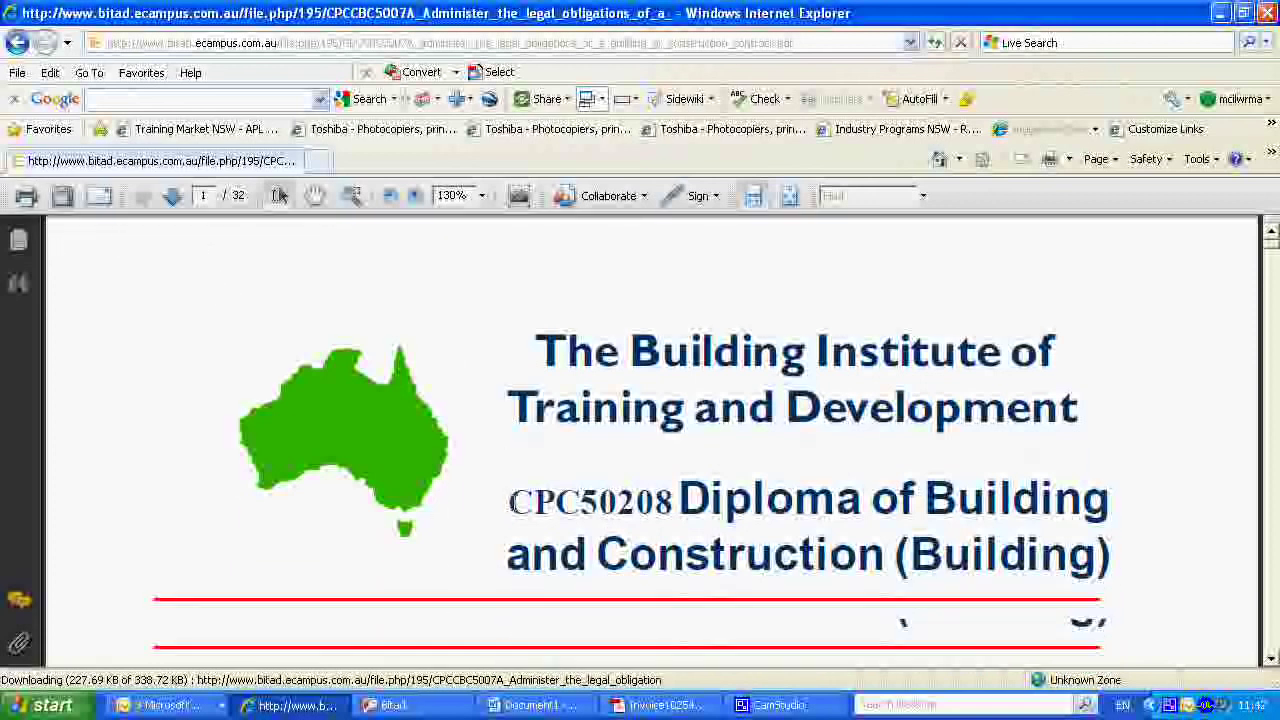
{"action": "scroll", "coordinate": [514, 505], "scroll_direction": "down", "scroll_amount": 4}
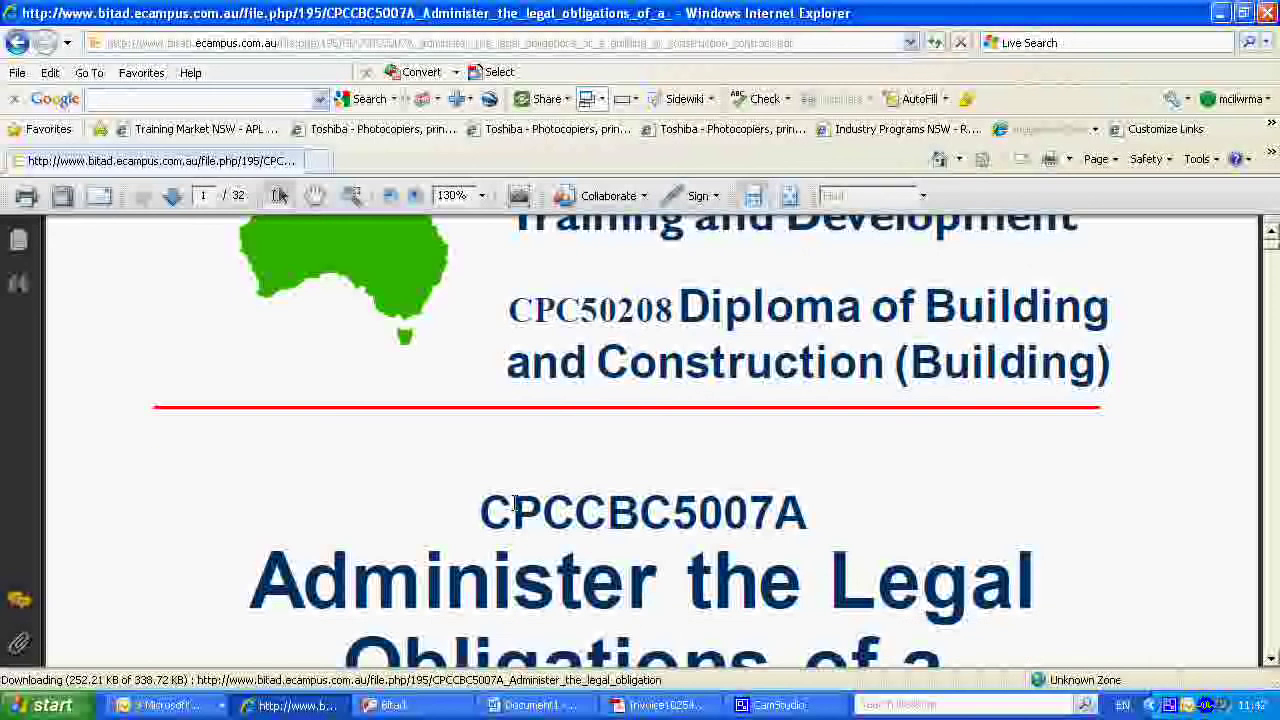
{"action": "scroll", "coordinate": [514, 505], "scroll_direction": "up", "scroll_amount": 2}
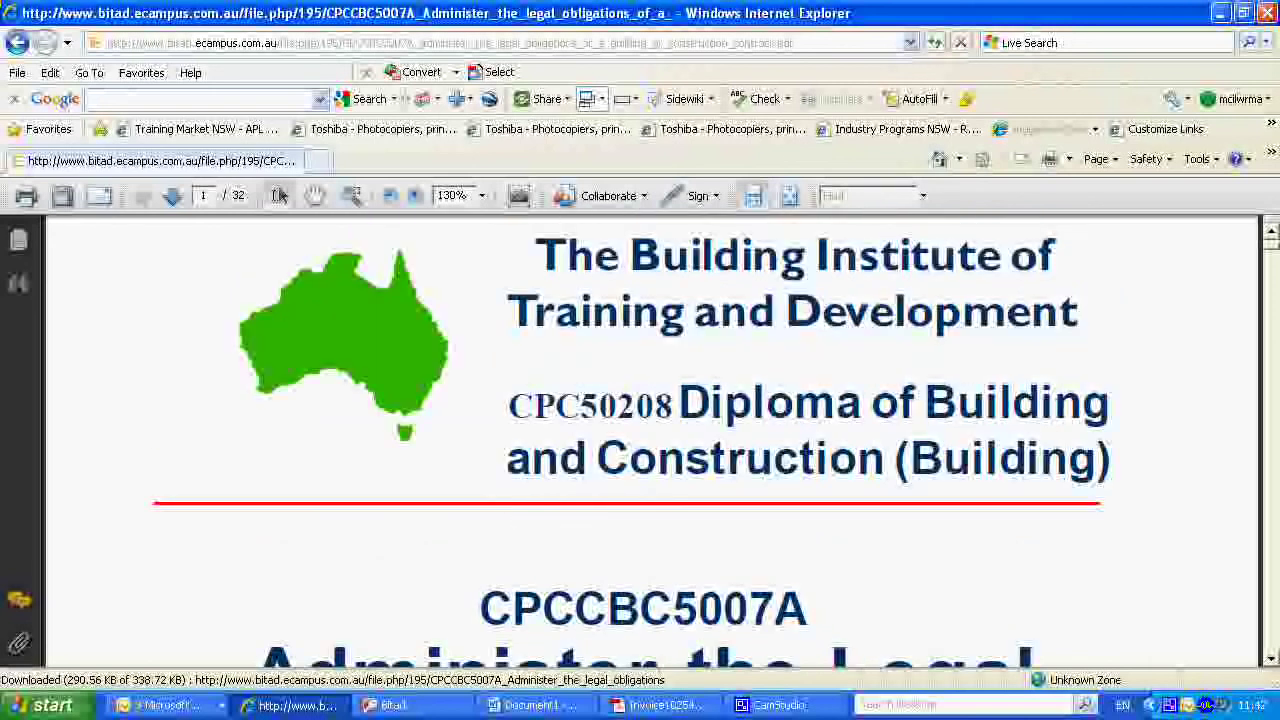
{"action": "left_click", "coordinate": [17, 42]}
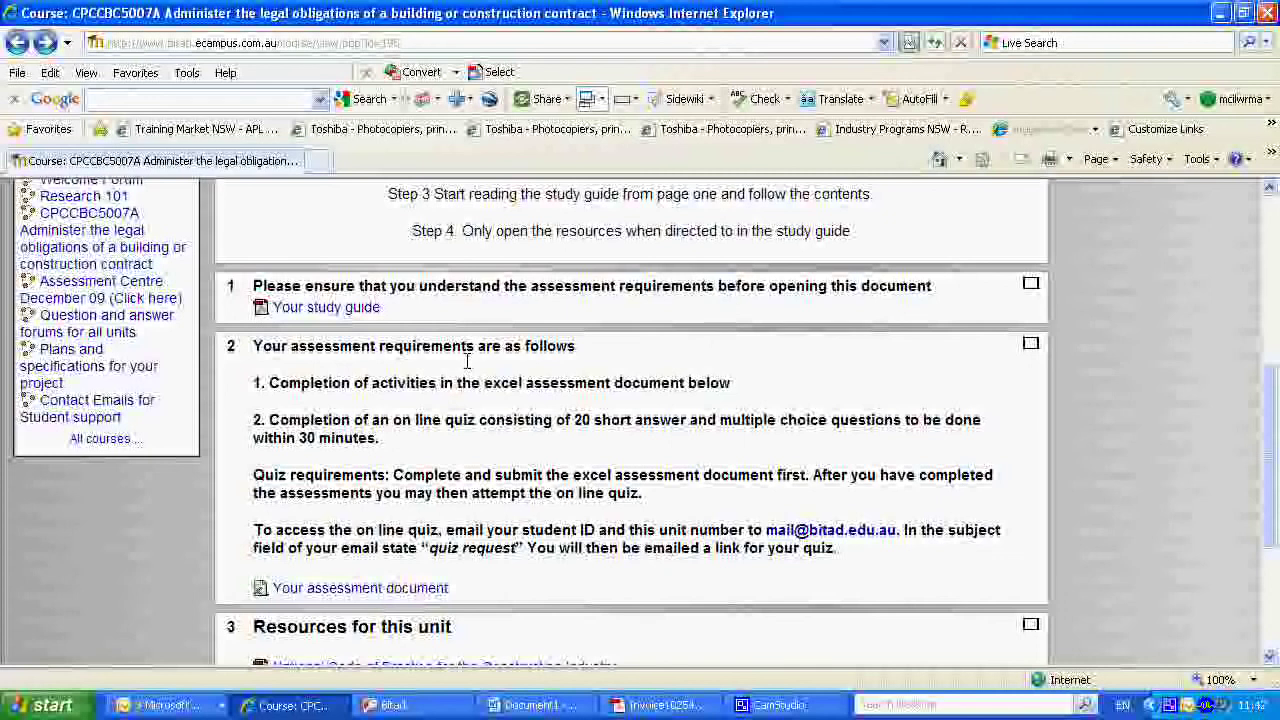
Step: Return to My courses and open the CPCCBC5007A assignment under Assessment Centre December 09
{"action": "scroll", "coordinate": [465, 368], "scroll_direction": "up", "scroll_amount": 6}
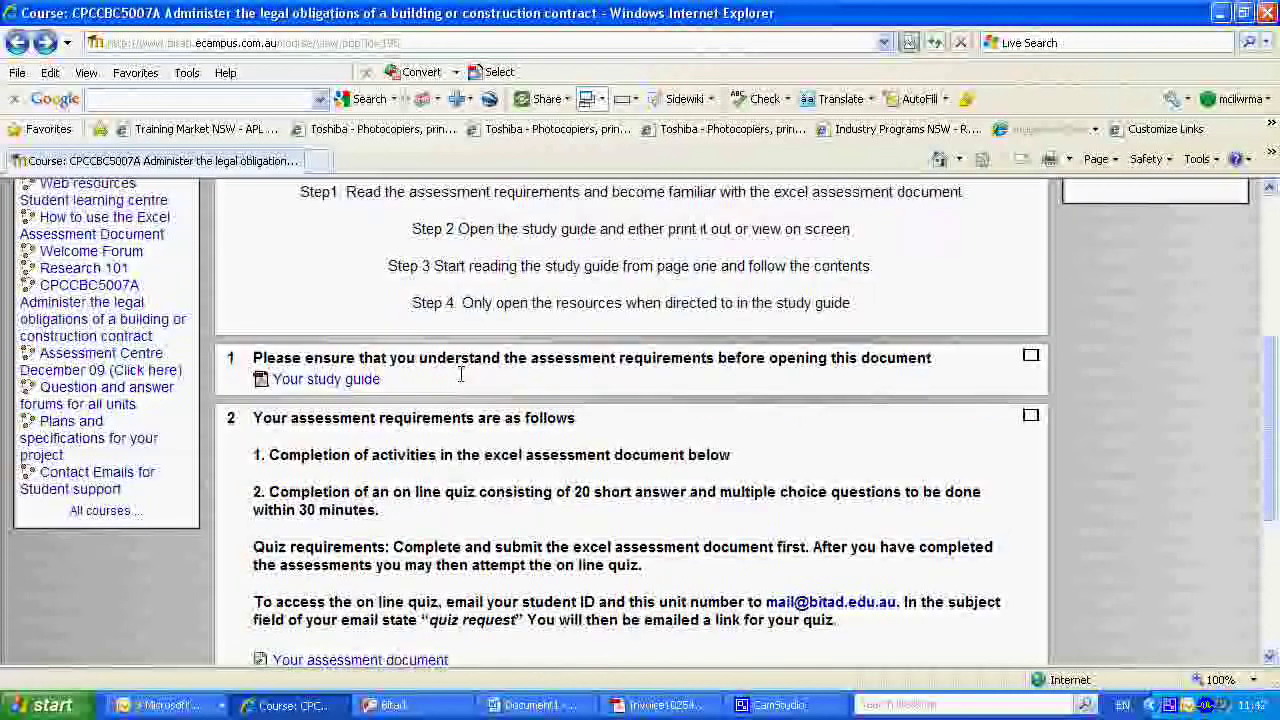
{"action": "scroll", "coordinate": [330, 285], "scroll_direction": "up", "scroll_amount": 3}
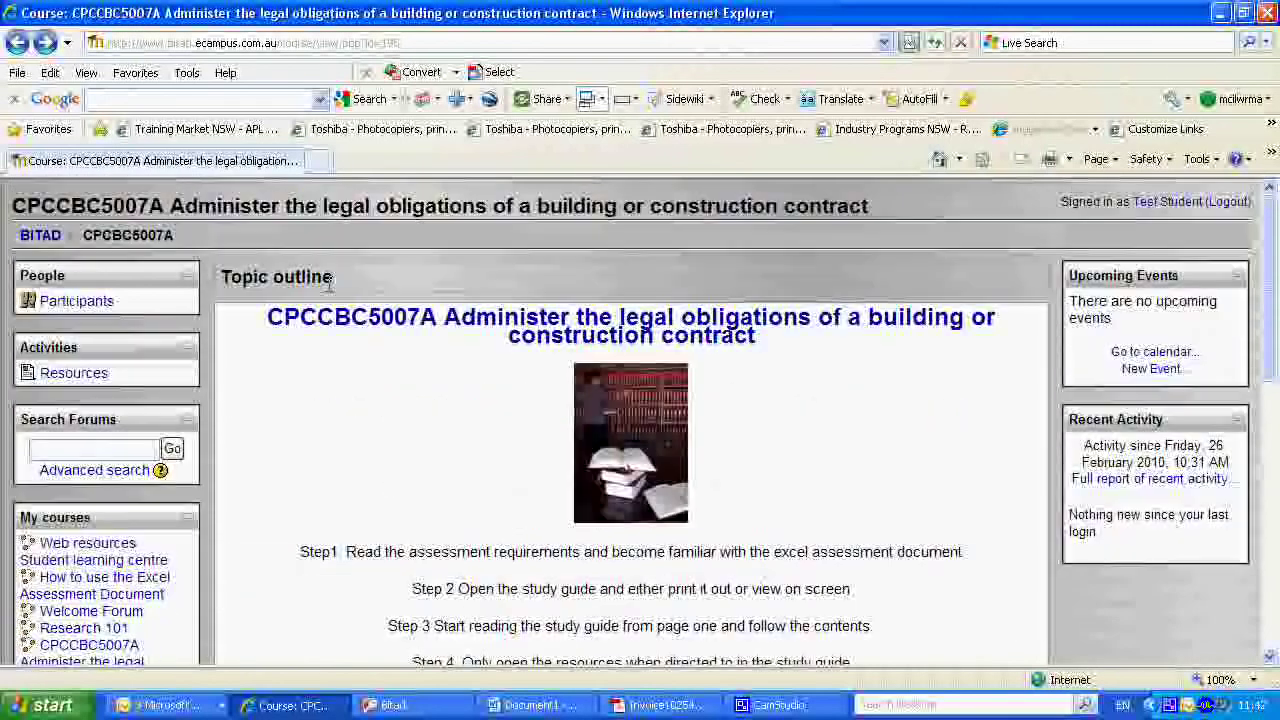
{"action": "left_click", "coordinate": [42, 234]}
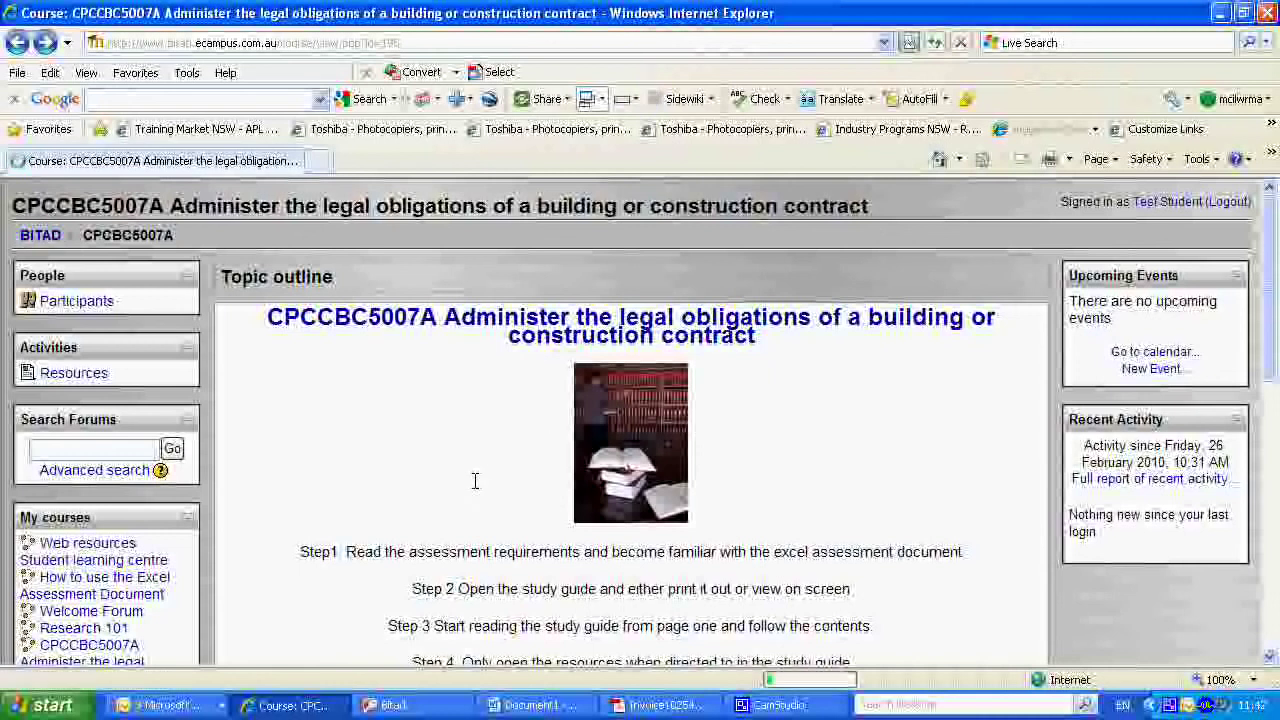
{"action": "scroll", "coordinate": [475, 505], "scroll_direction": "down", "scroll_amount": 5}
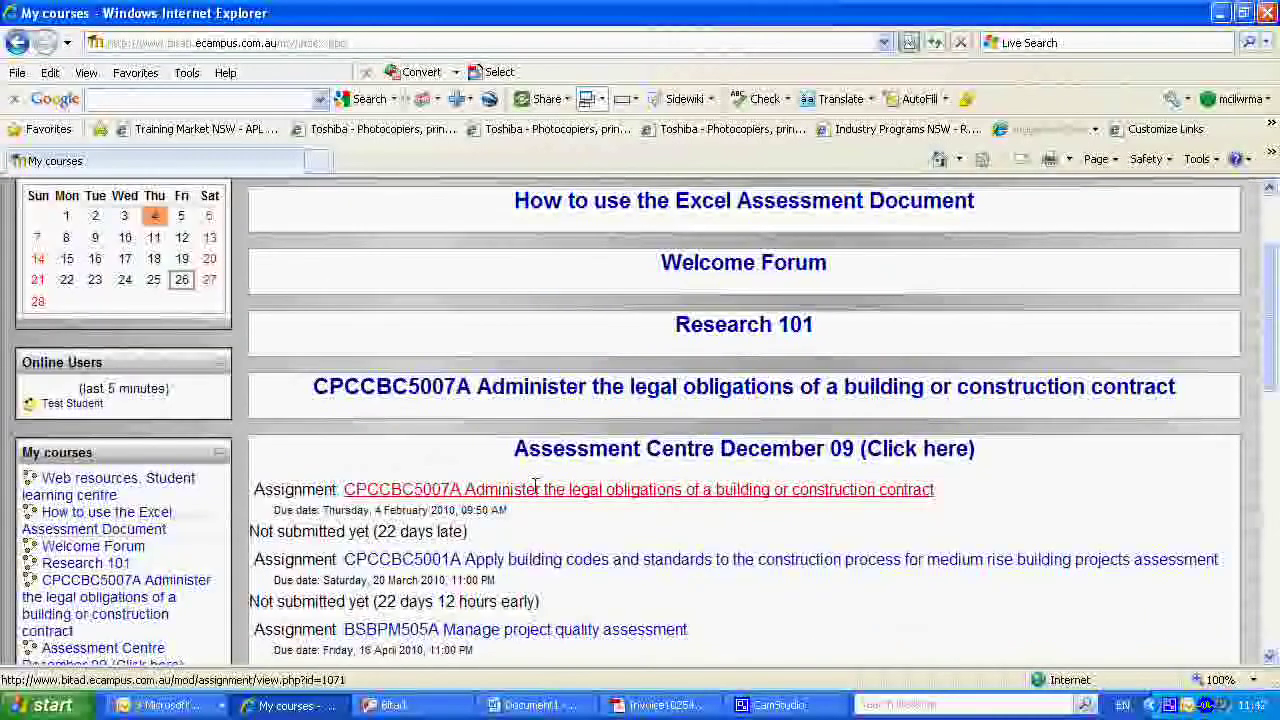
{"action": "left_click", "coordinate": [549, 491]}
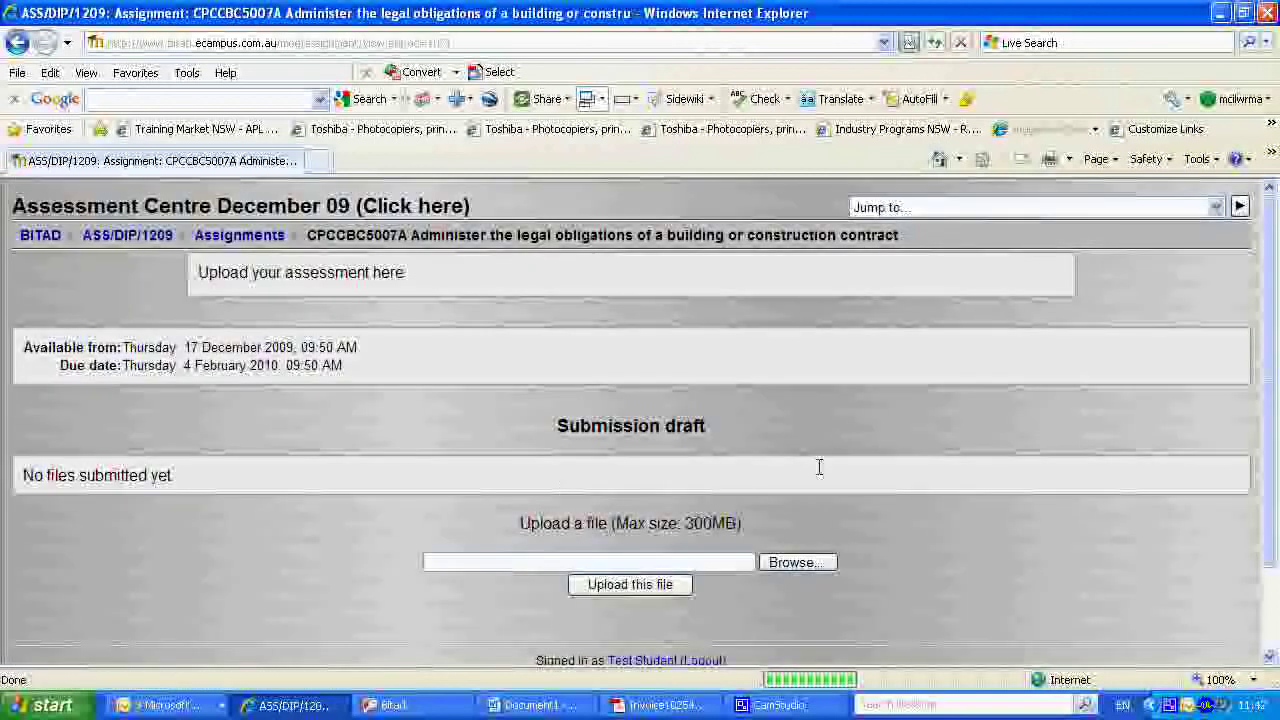
Step: Upload BCGBC4007A_Plan_building_or_construction_work_Assessment_requirements.doc from My Documents as the assignment's submission draft
{"action": "left_click", "coordinate": [805, 562]}
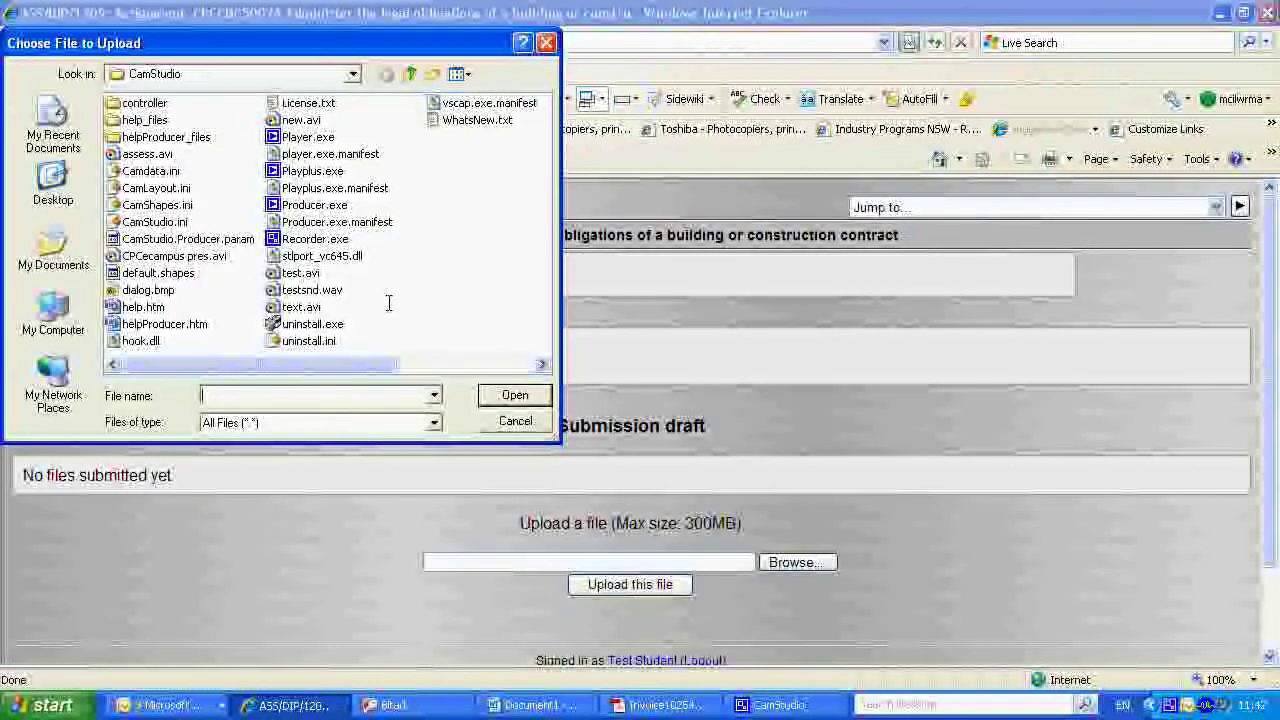
{"action": "left_click", "coordinate": [352, 74]}
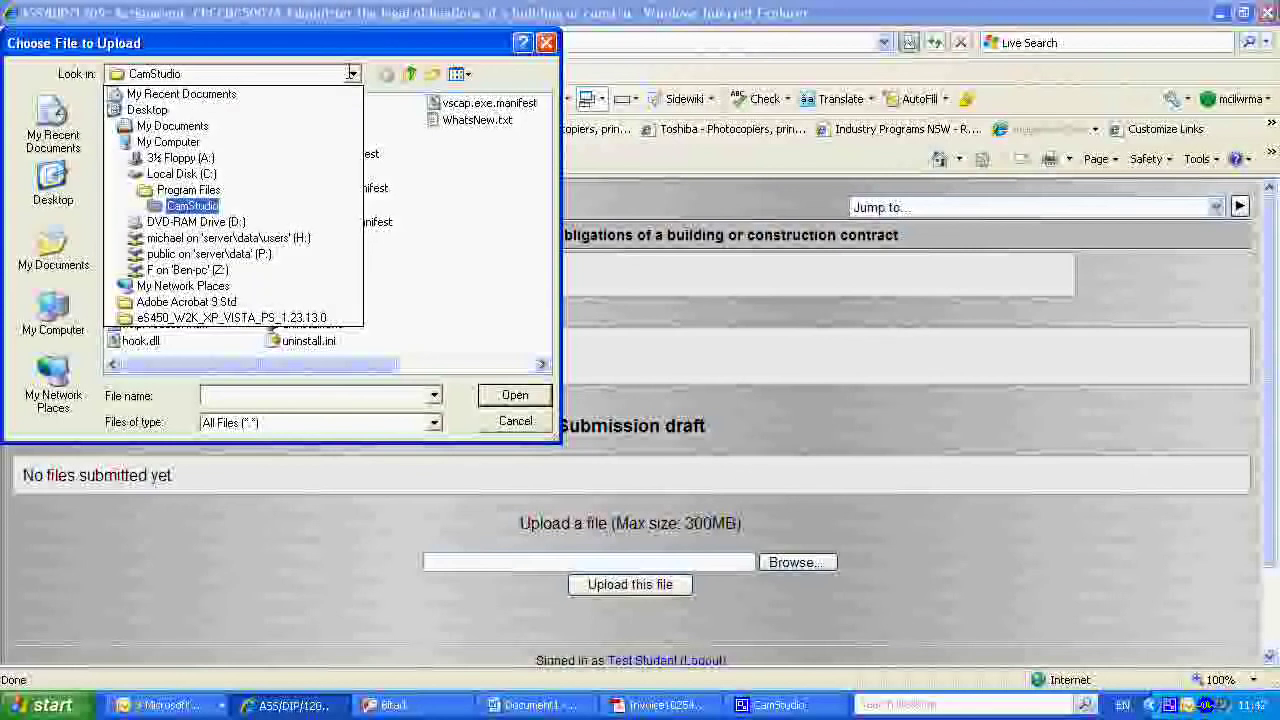
{"action": "left_click", "coordinate": [263, 124]}
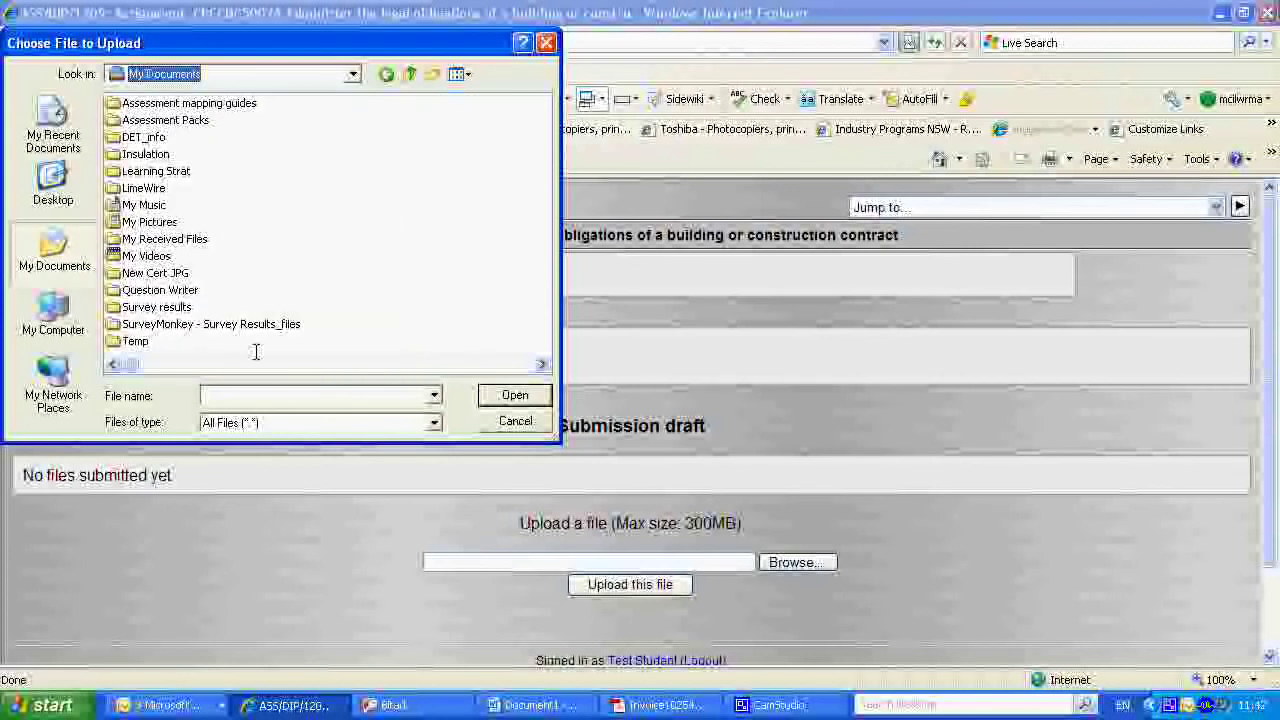
{"action": "left_click", "coordinate": [542, 364]}
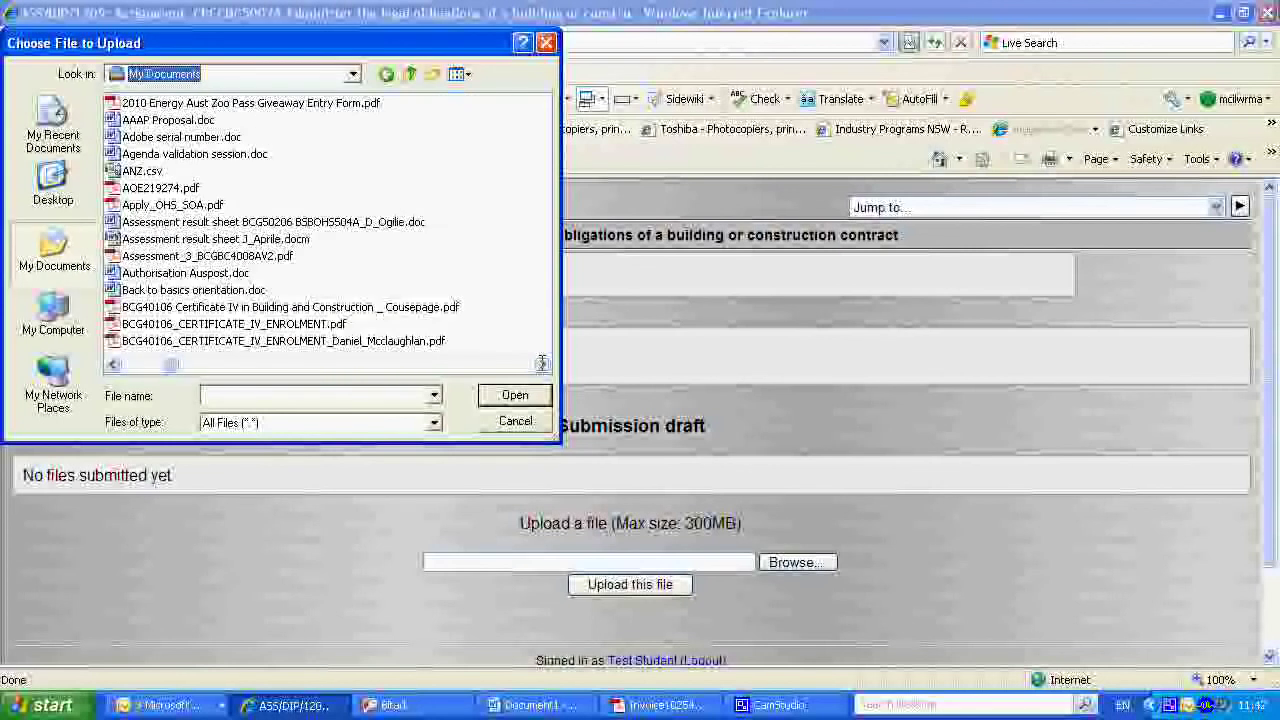
{"action": "left_click", "coordinate": [542, 364]}
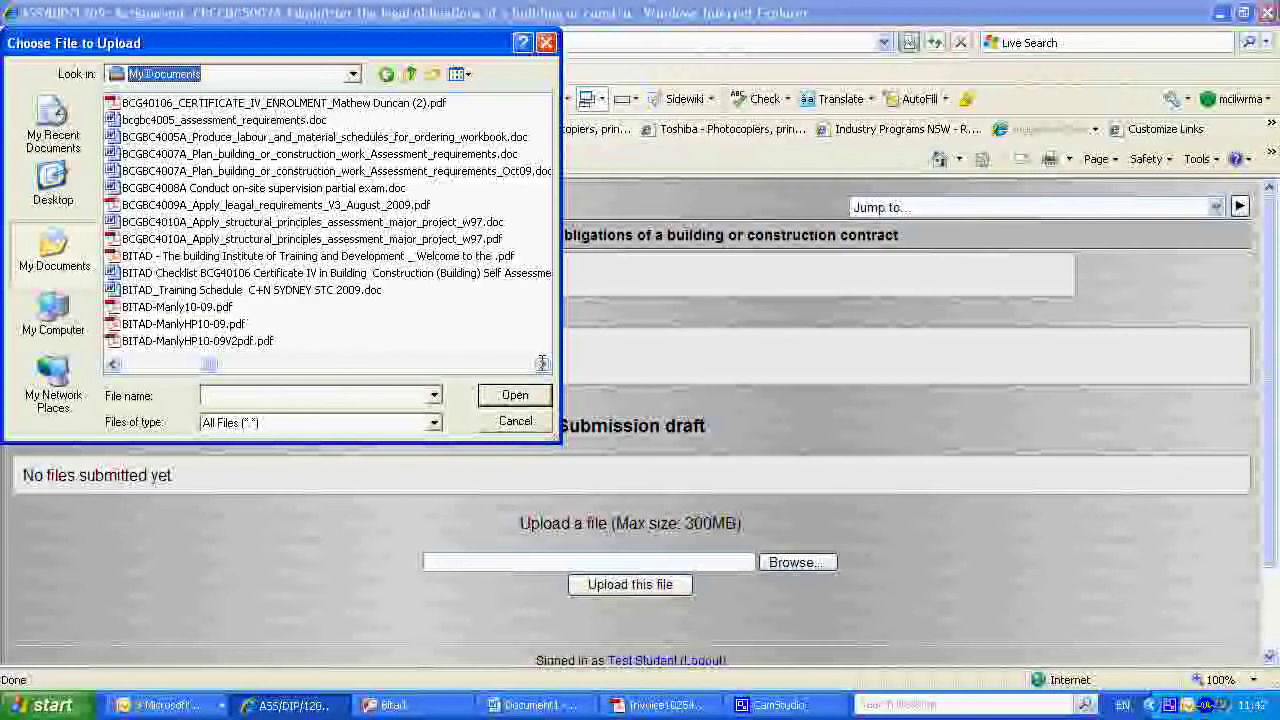
{"action": "double_click", "coordinate": [383, 153]}
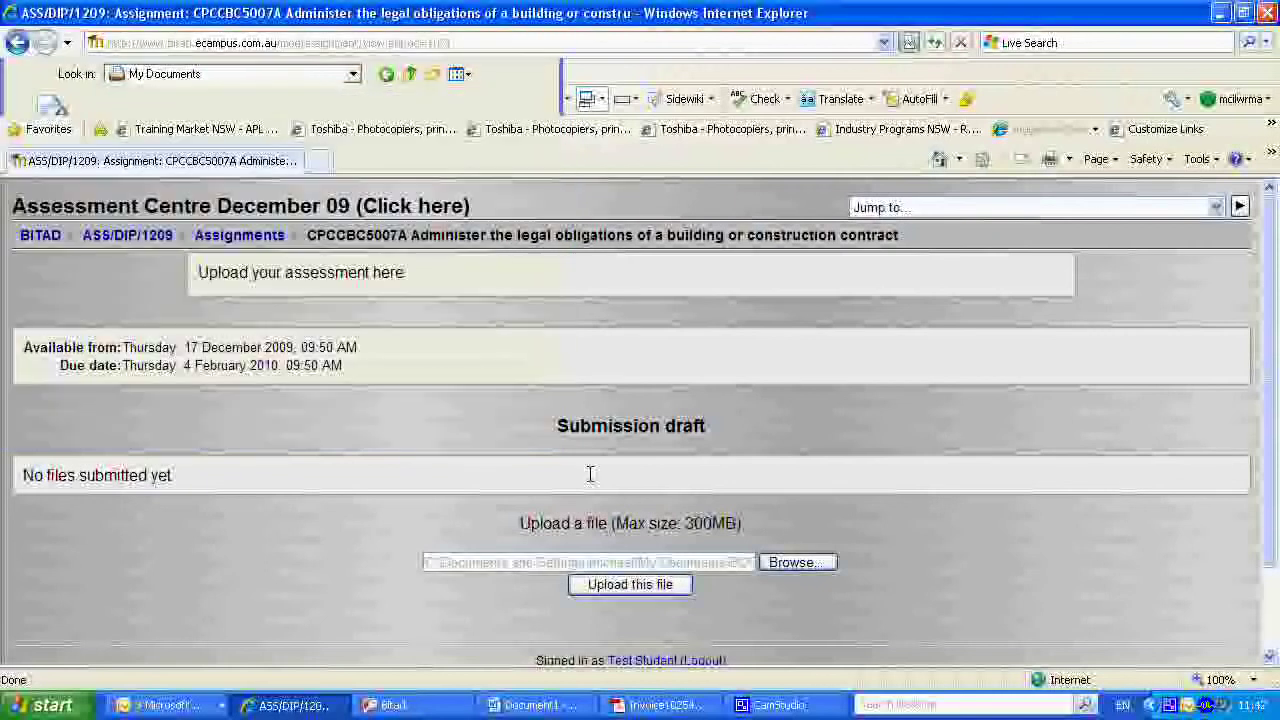
{"action": "left_click", "coordinate": [627, 585]}
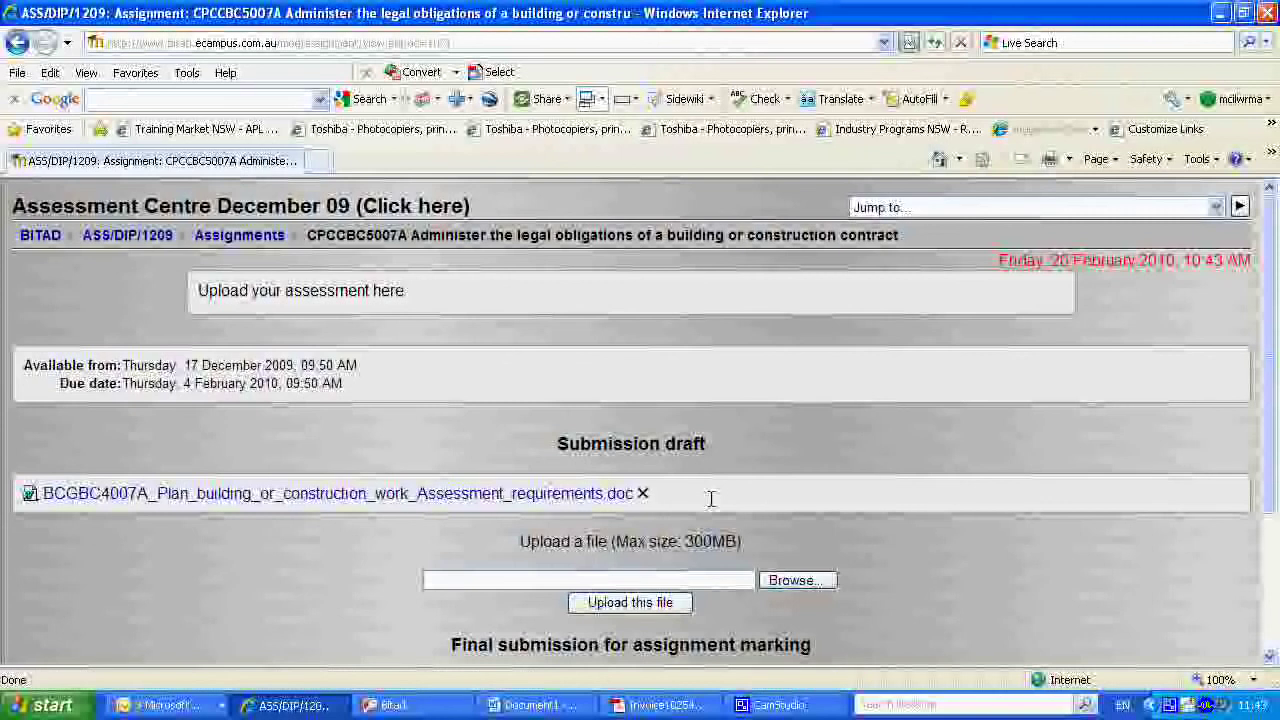
Step: Dismiss the e-mail notification and send the uploaded assignment draft for final marking, confirming the submission
{"action": "scroll", "coordinate": [711, 499], "scroll_direction": "down", "scroll_amount": 1}
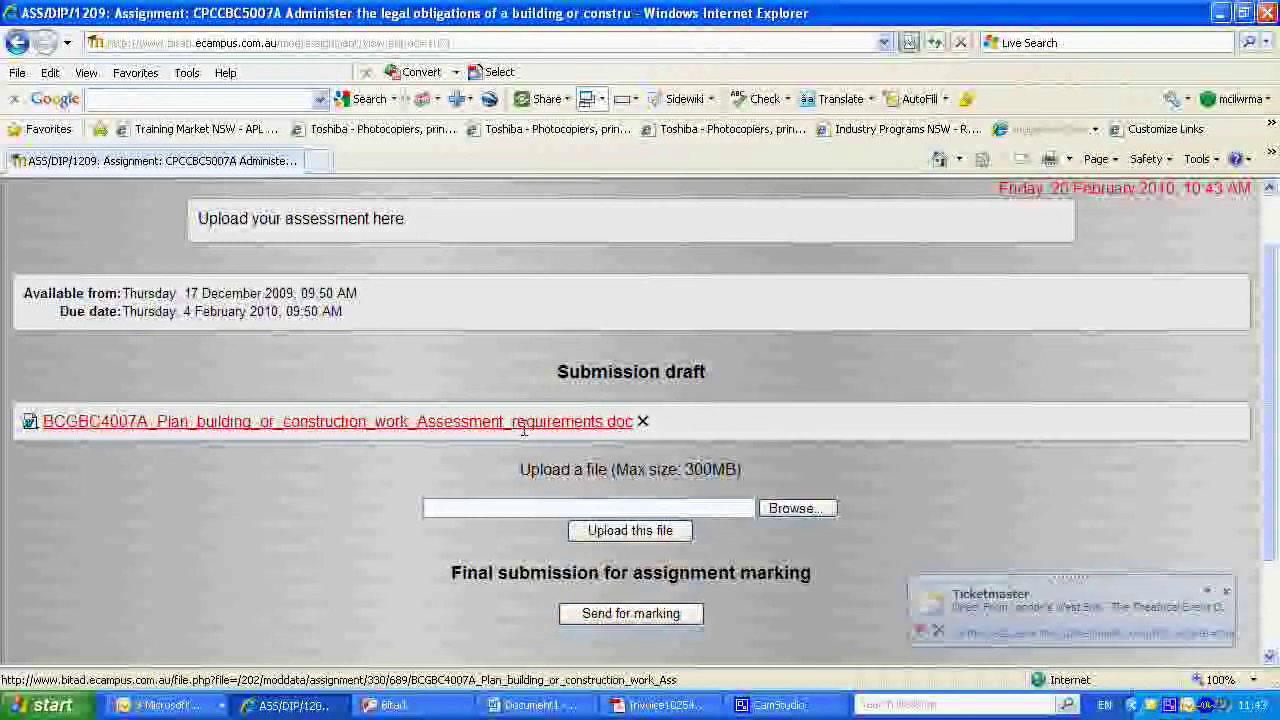
{"action": "left_click", "coordinate": [1223, 589]}
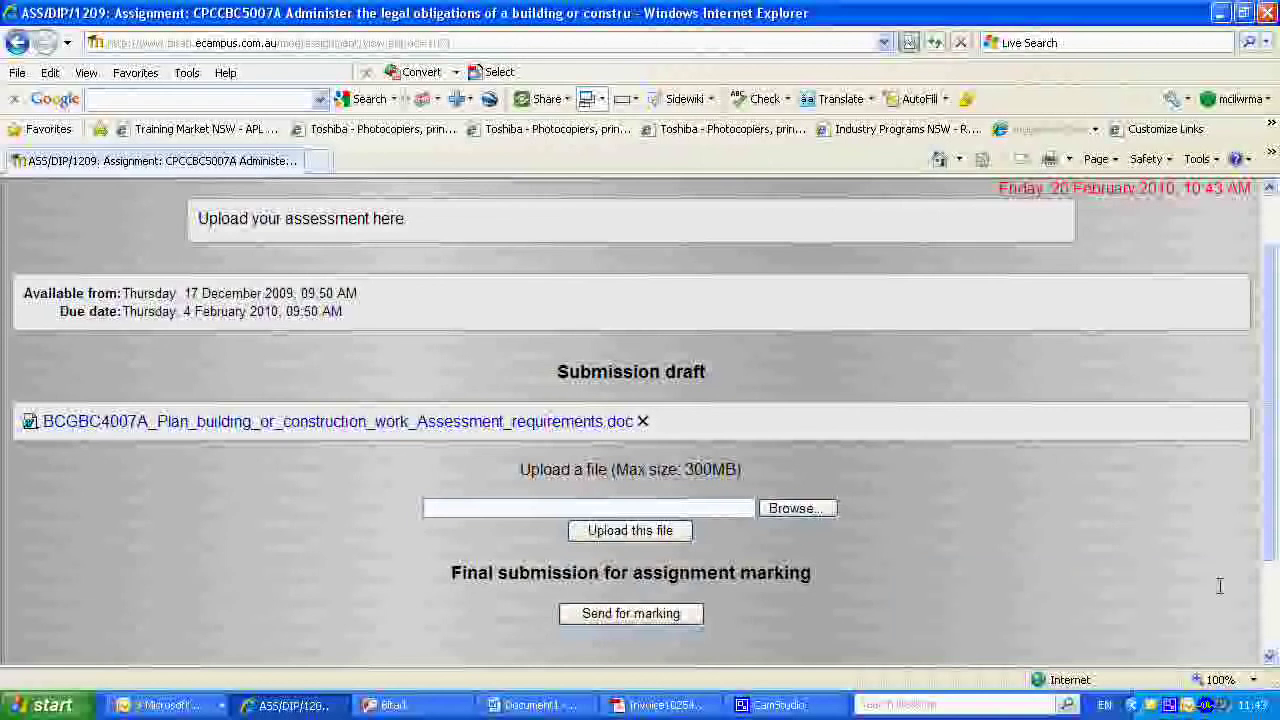
{"action": "left_click", "coordinate": [615, 613]}
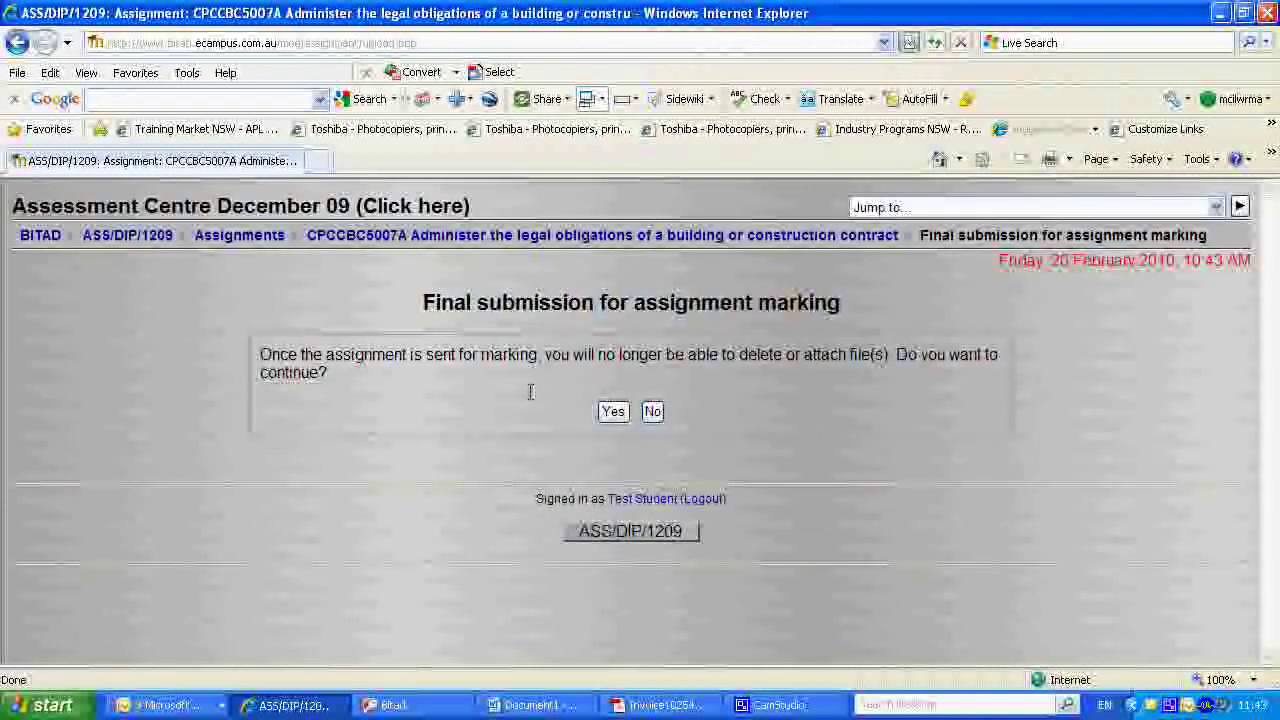
{"action": "left_click", "coordinate": [610, 411]}
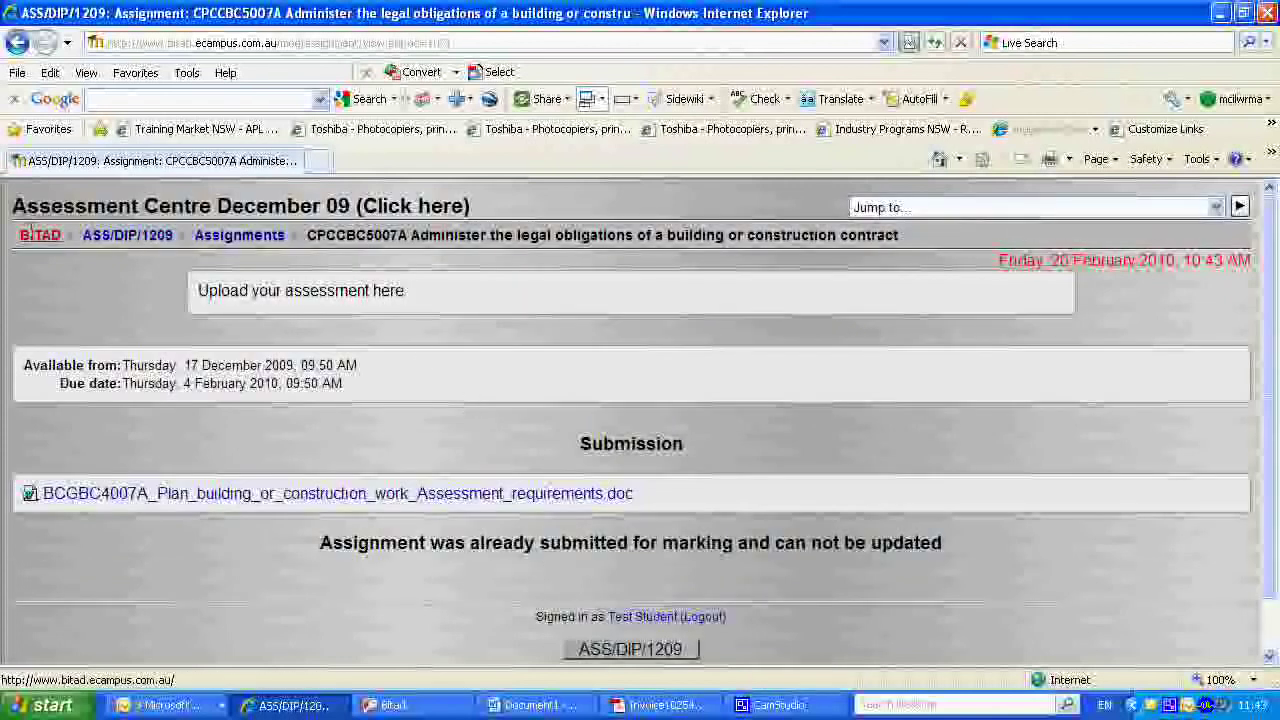
Step: Return to My courses and review the Assessment Centre submission statuses and the list of question and answer forums
{"action": "left_click", "coordinate": [35, 232]}
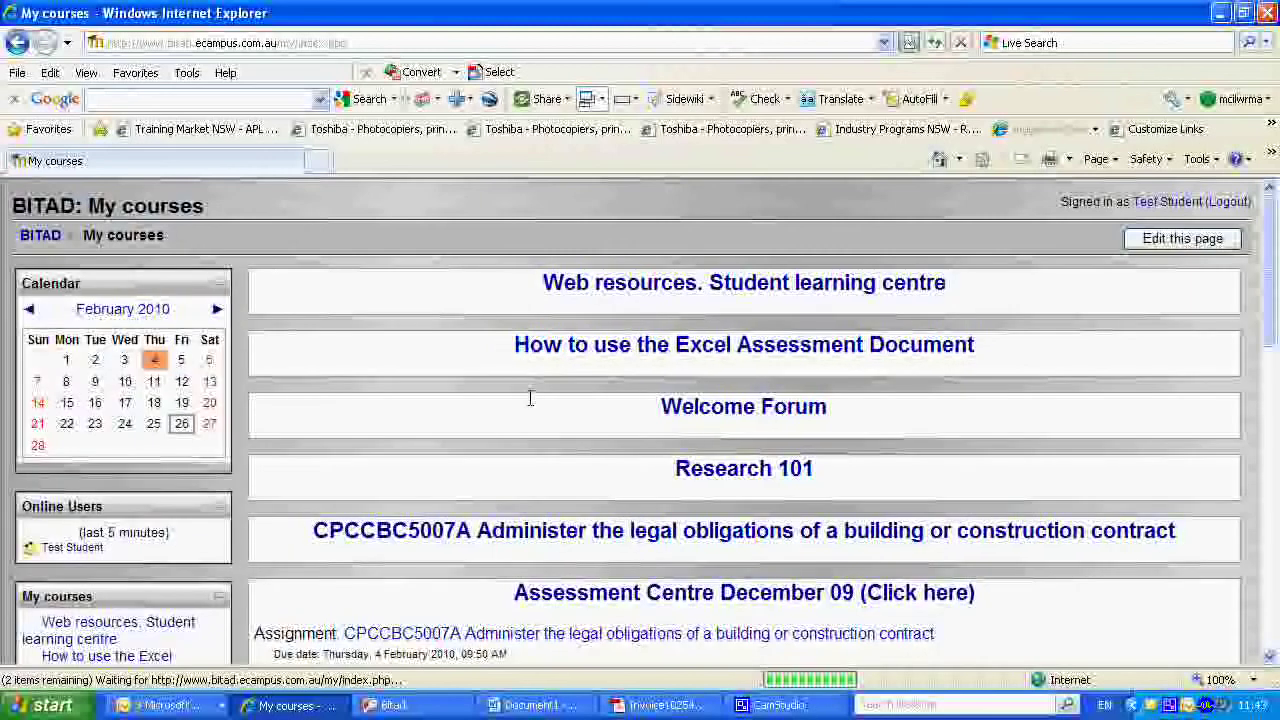
{"action": "scroll", "coordinate": [531, 401], "scroll_direction": "down", "scroll_amount": 8}
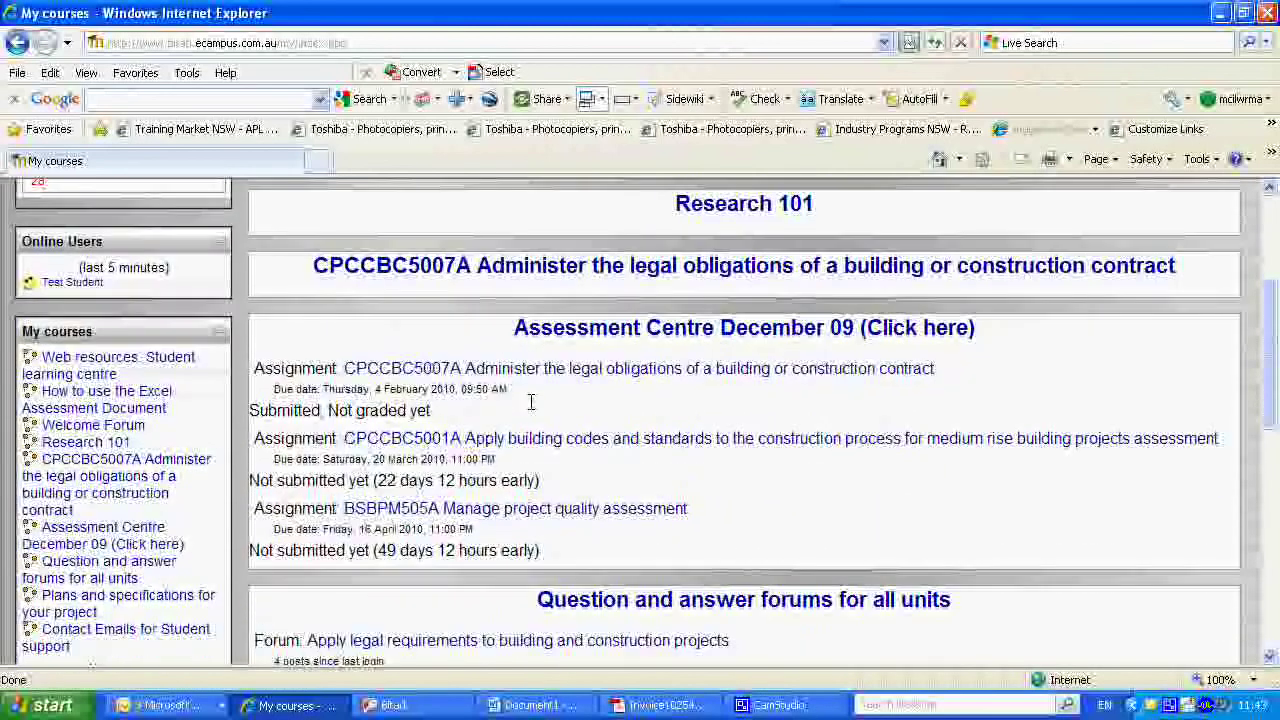
{"action": "scroll", "coordinate": [531, 401], "scroll_direction": "down", "scroll_amount": 2}
{"action": "scroll", "coordinate": [531, 401], "scroll_direction": "down", "scroll_amount": 2}
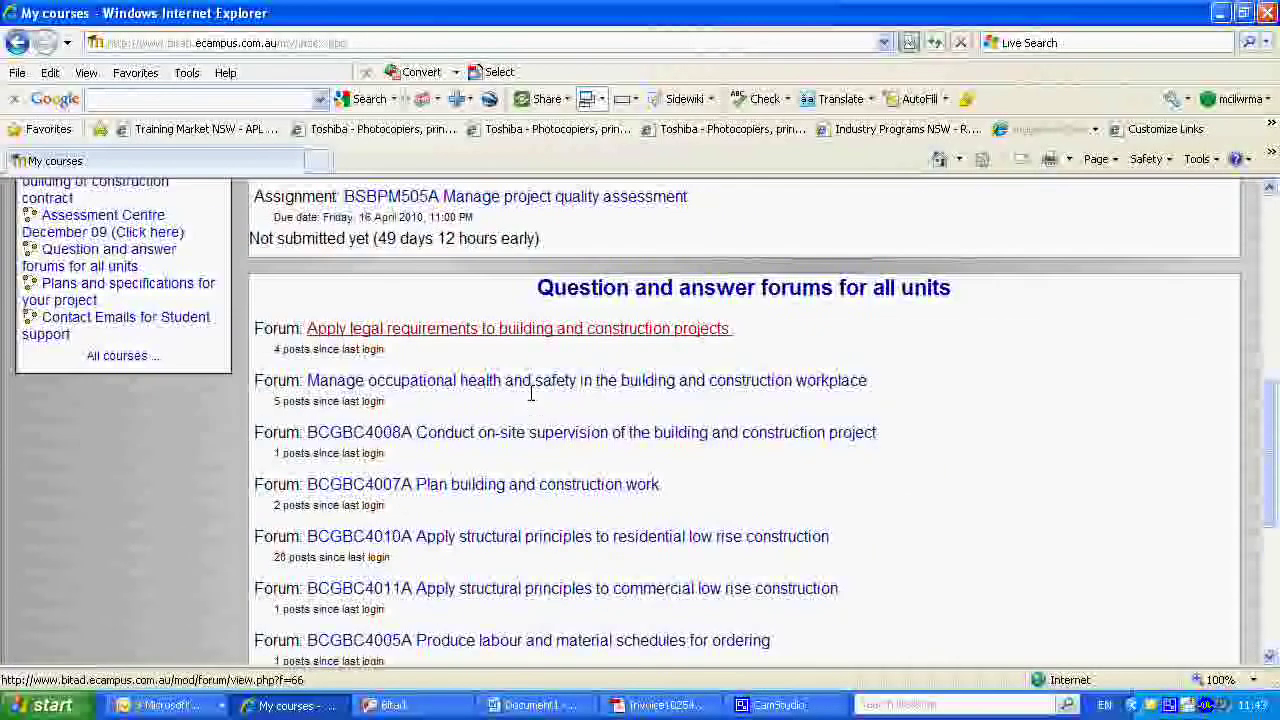
Step: Open the Apply legal requirements to building and construction projects forum, dismiss the notification and look through its discussion topics
{"action": "left_click", "coordinate": [534, 328]}
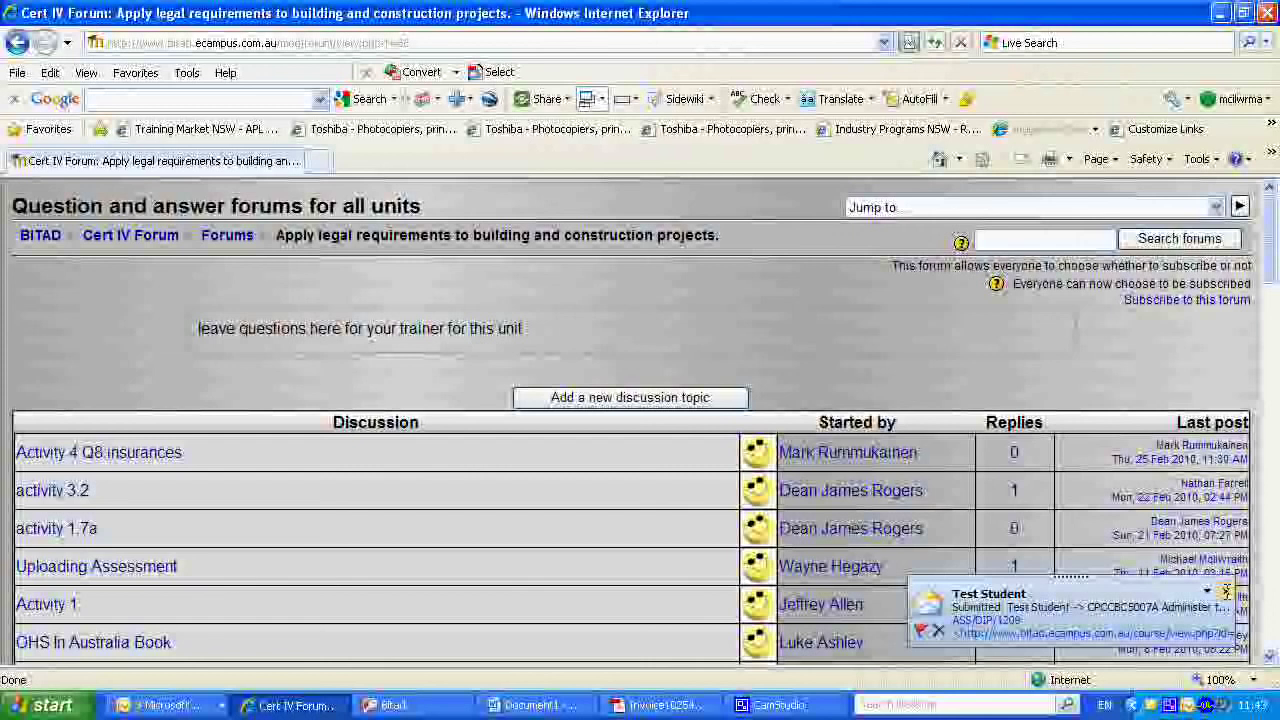
{"action": "left_click", "coordinate": [1226, 592]}
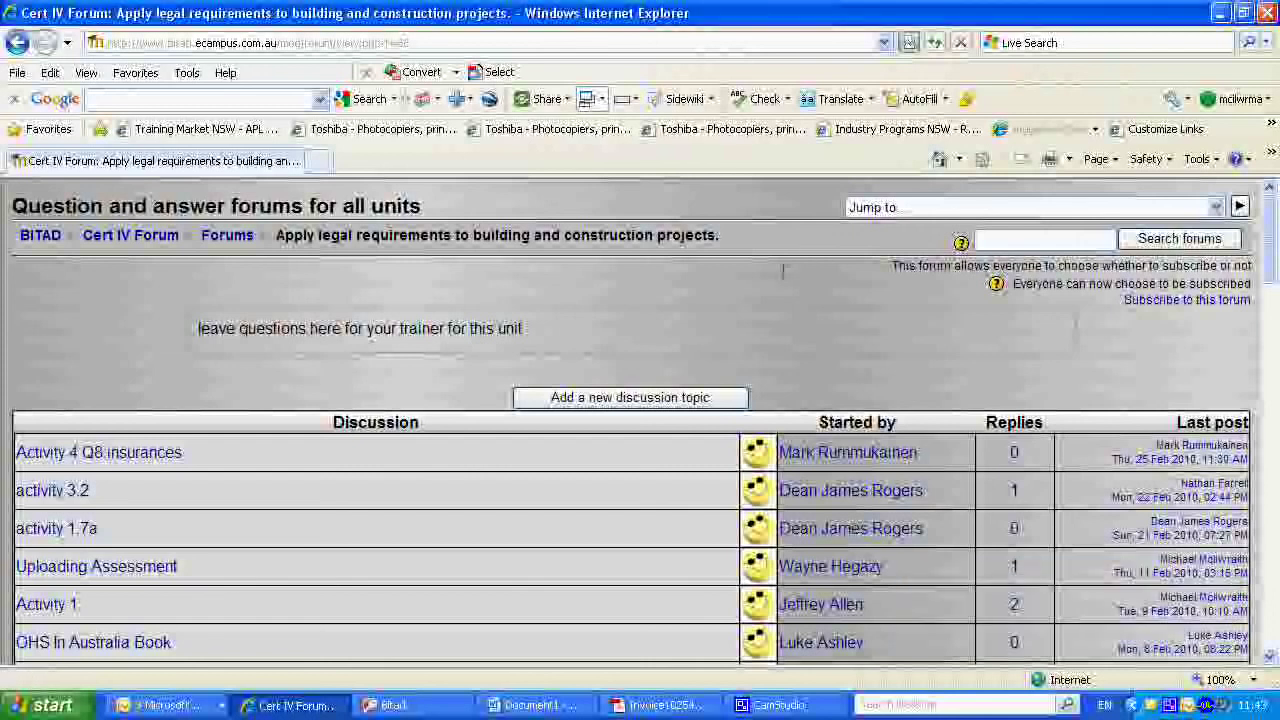
{"action": "scroll", "coordinate": [386, 392], "scroll_direction": "down", "scroll_amount": 2}
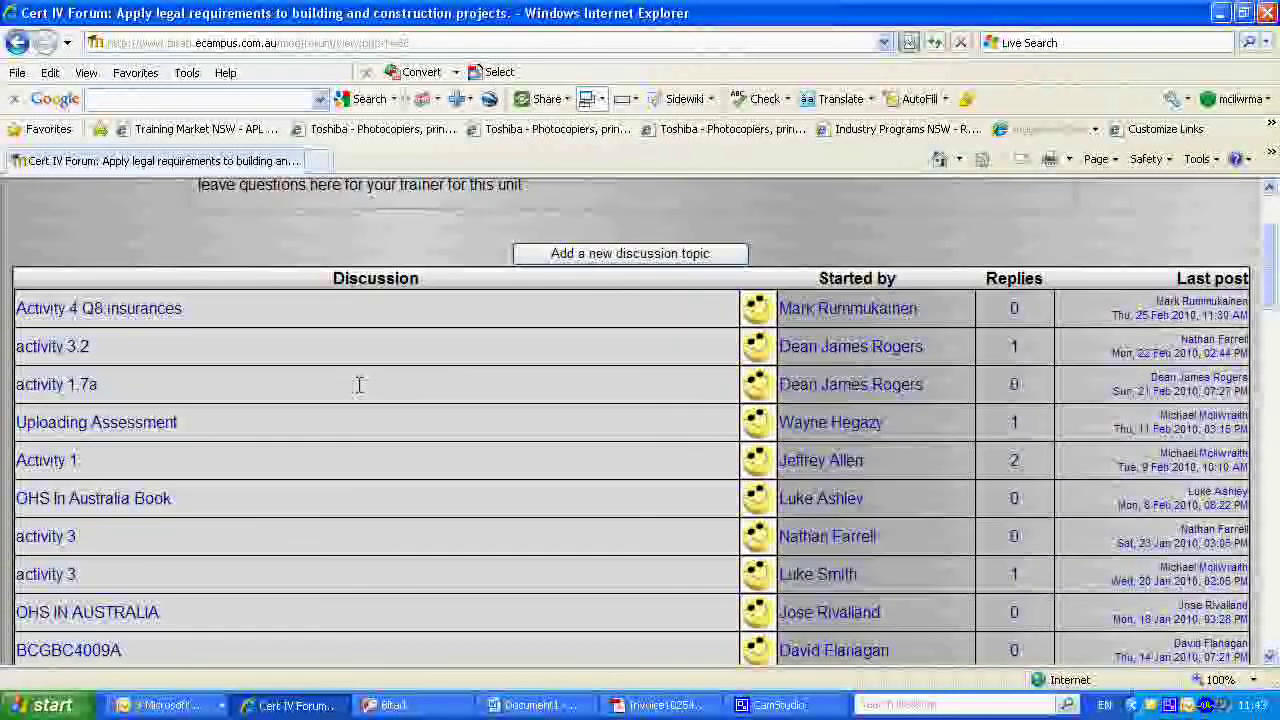
{"action": "scroll", "coordinate": [357, 382], "scroll_direction": "up", "scroll_amount": 2}
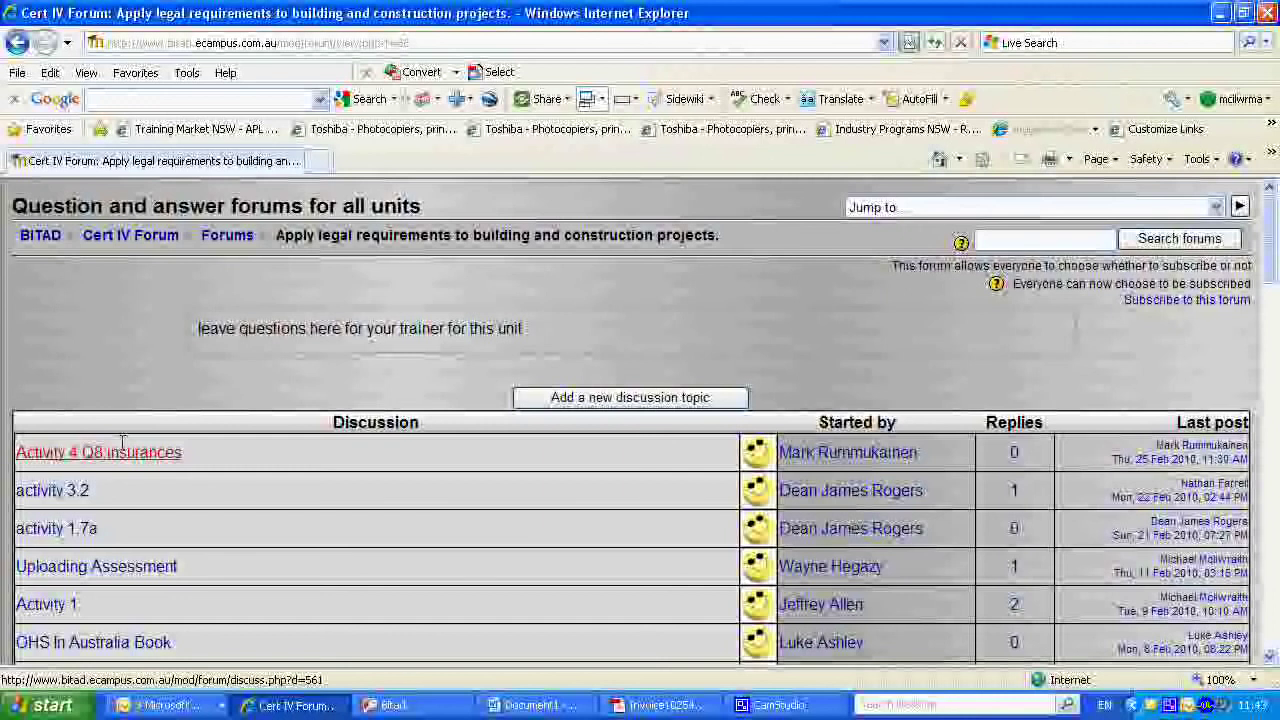
Step: Look over the forum's discussion topics, return to My courses, and review the course list and Assessment Centre submission statuses
{"action": "scroll", "coordinate": [120, 445], "scroll_direction": "down", "scroll_amount": 2}
{"action": "scroll", "coordinate": [120, 445], "scroll_direction": "up", "scroll_amount": 2}
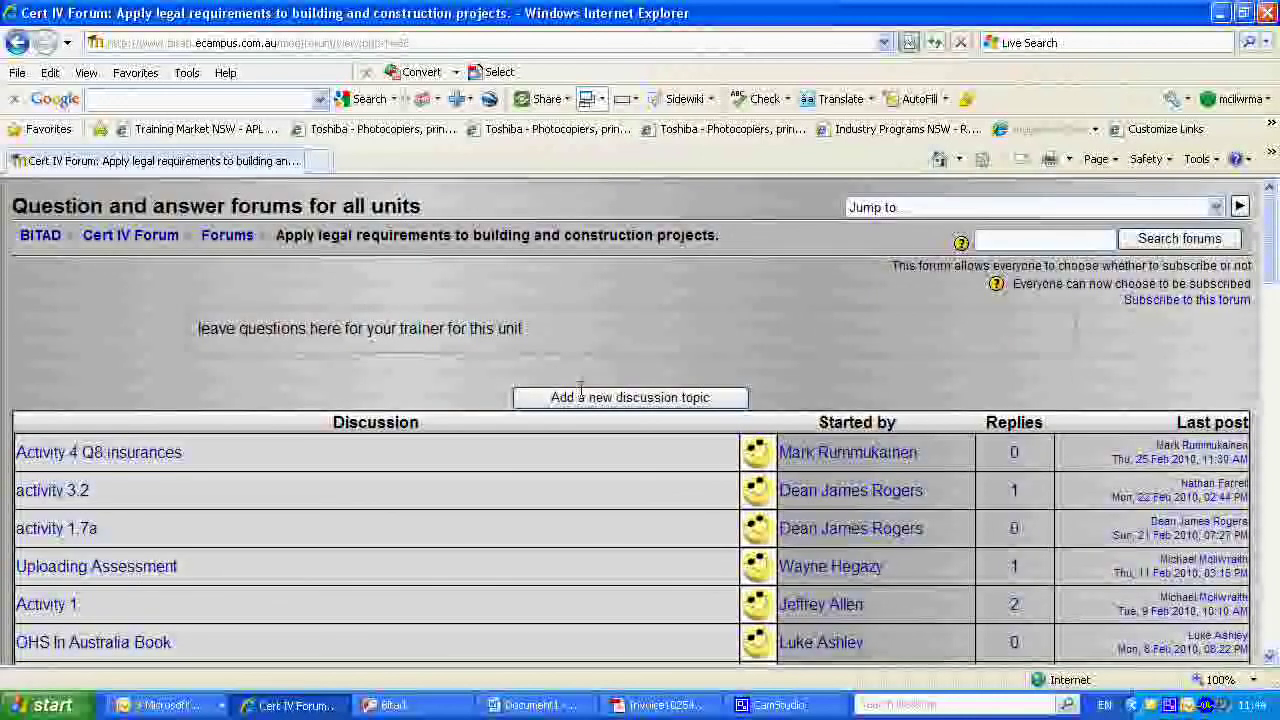
{"action": "left_click", "coordinate": [17, 42]}
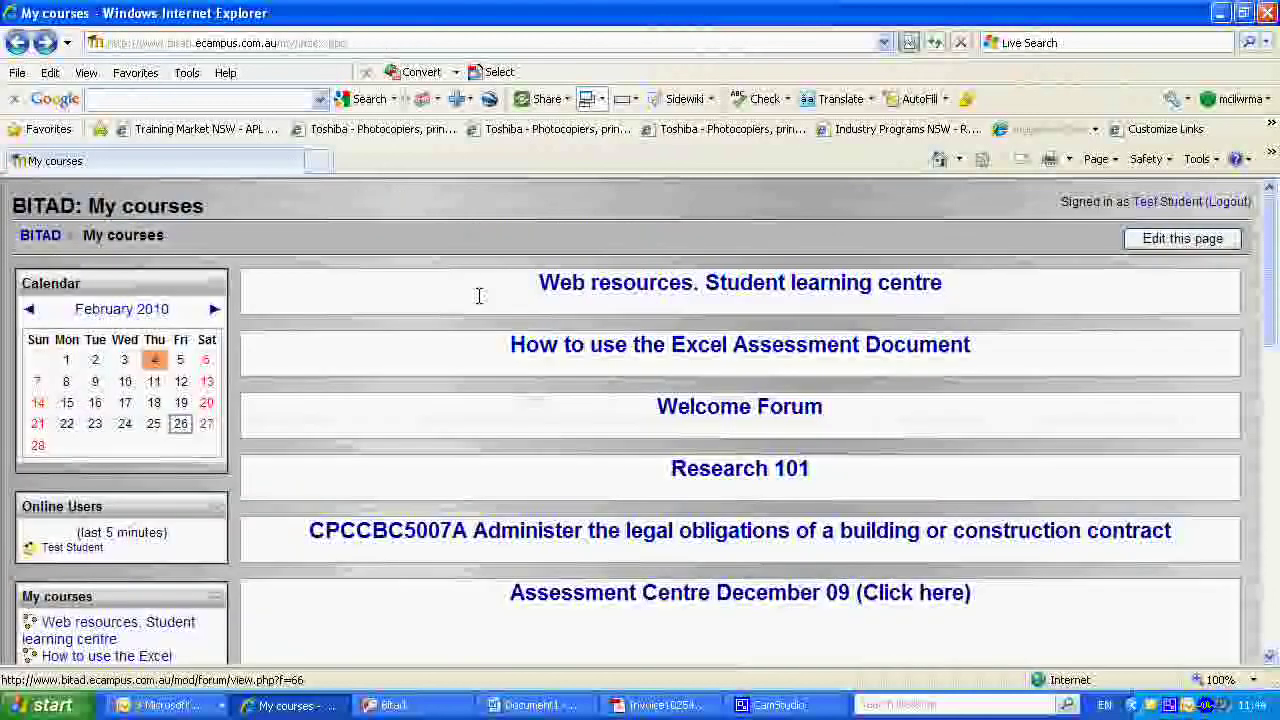
{"action": "scroll", "coordinate": [558, 304], "scroll_direction": "up", "scroll_amount": 6}
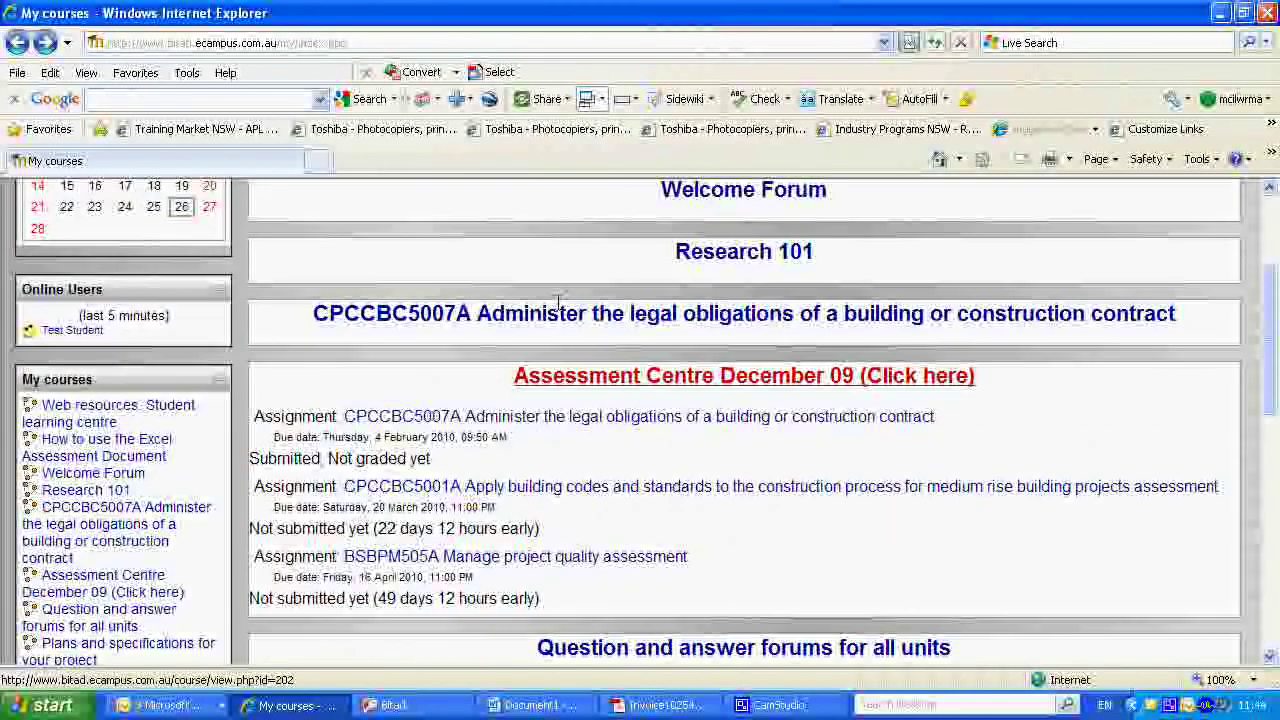
{"action": "scroll", "coordinate": [558, 304], "scroll_direction": "up", "scroll_amount": 3}
{"action": "scroll", "coordinate": [360, 294], "scroll_direction": "down", "scroll_amount": 2}
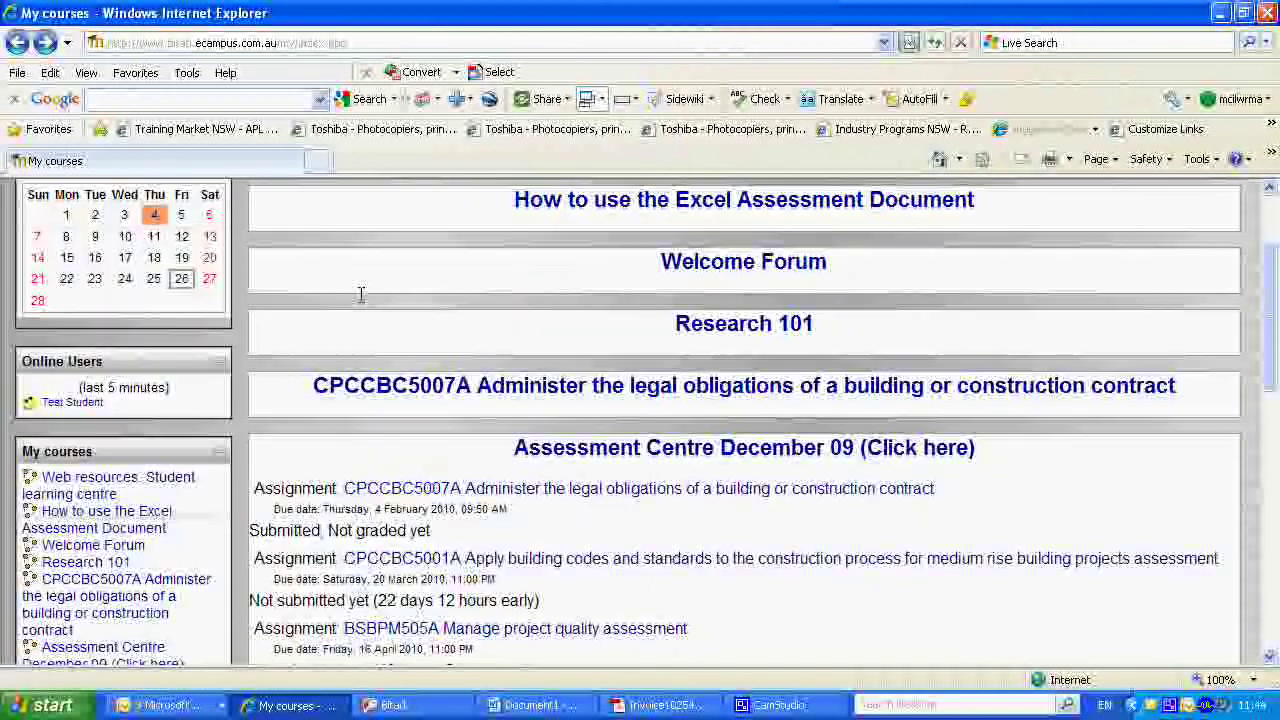
Step: Go from My courses to the BITAD home page
{"action": "scroll", "coordinate": [361, 294], "scroll_direction": "up", "scroll_amount": 2}
{"action": "scroll", "coordinate": [361, 294], "scroll_direction": "up", "scroll_amount": 2}
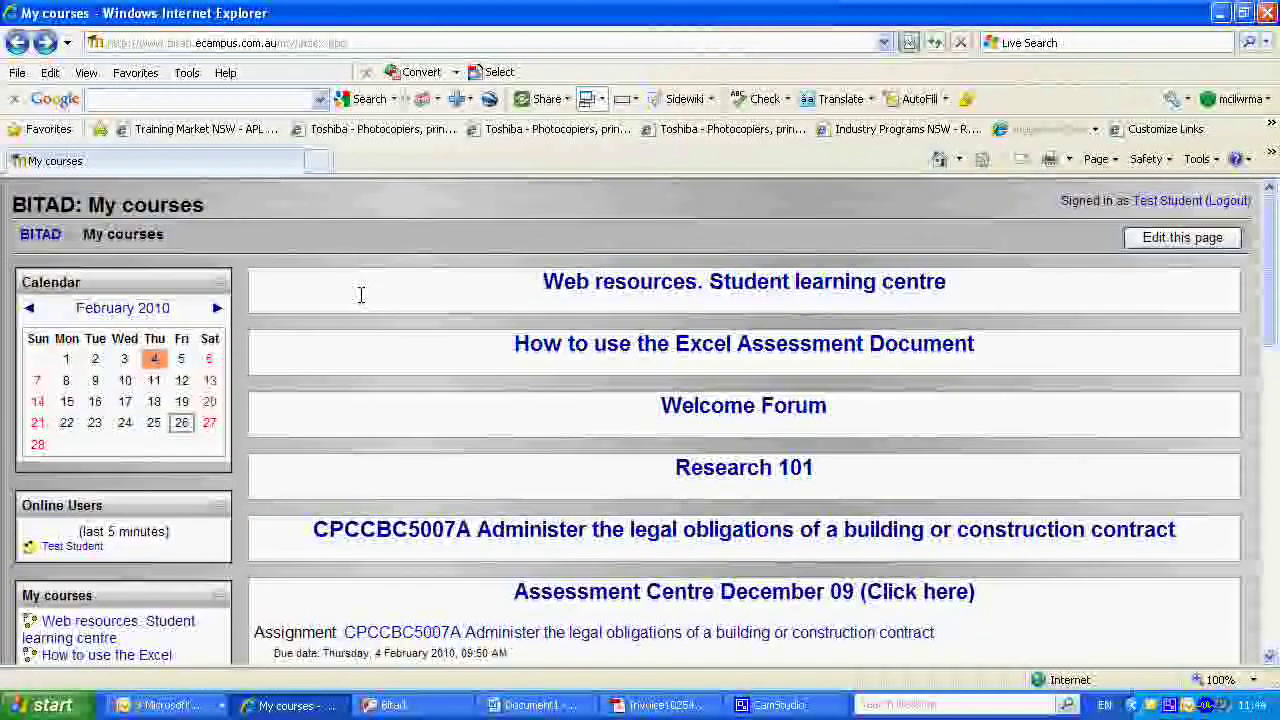
{"action": "left_click", "coordinate": [40, 233]}
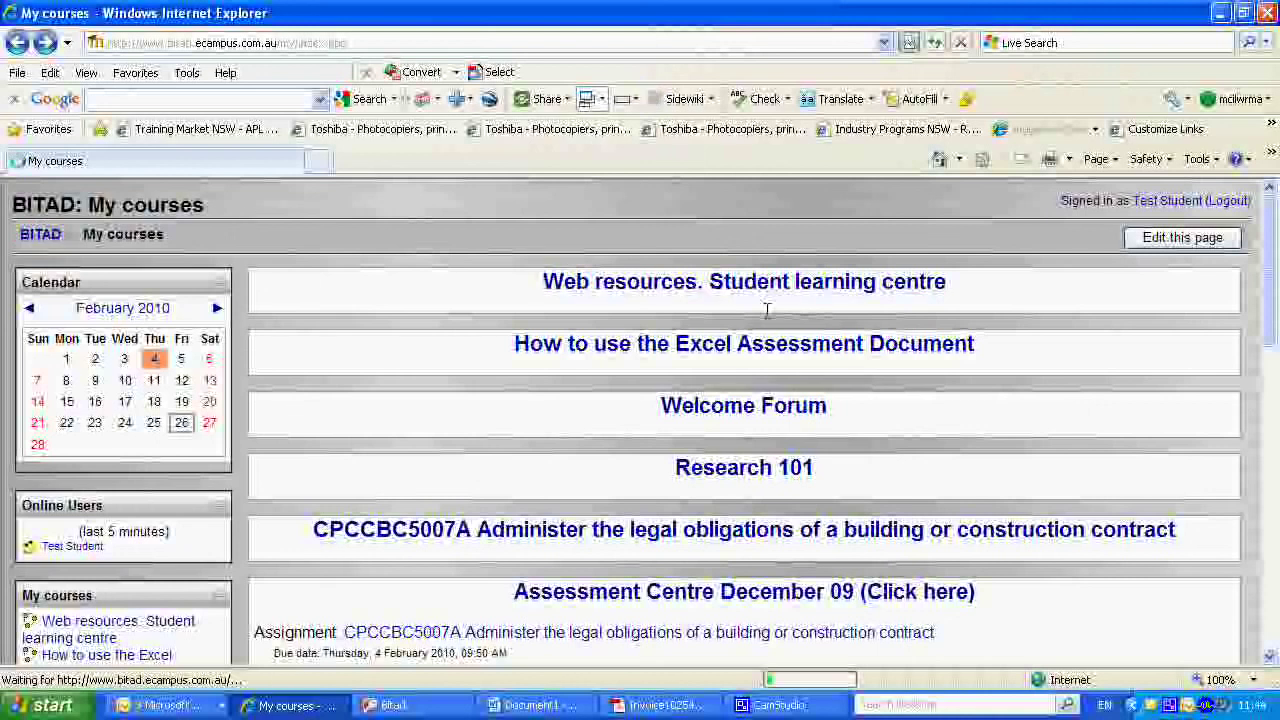